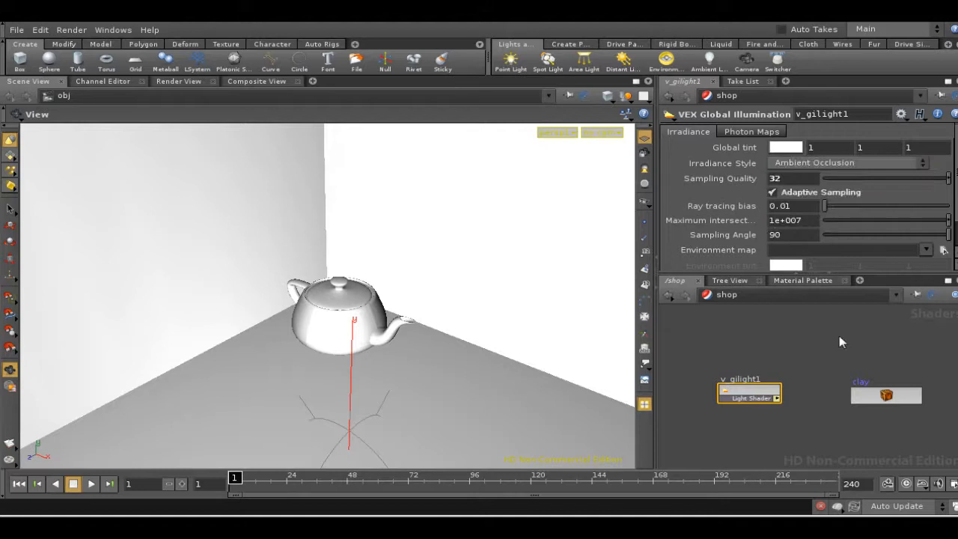
Set the irradiance style of the v_gilight1 global illumination shader to Transparent Ambient Occlusion.
click(819, 166)
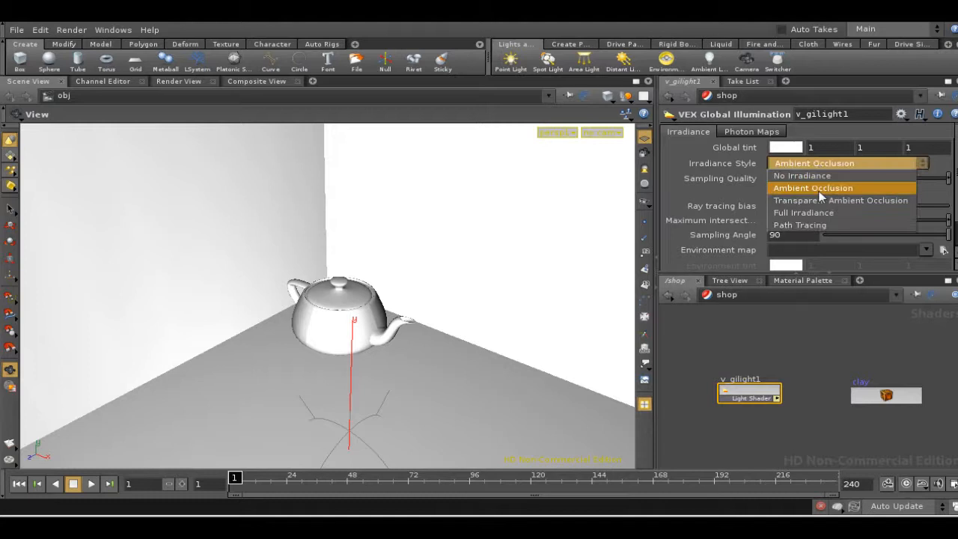
click(820, 200)
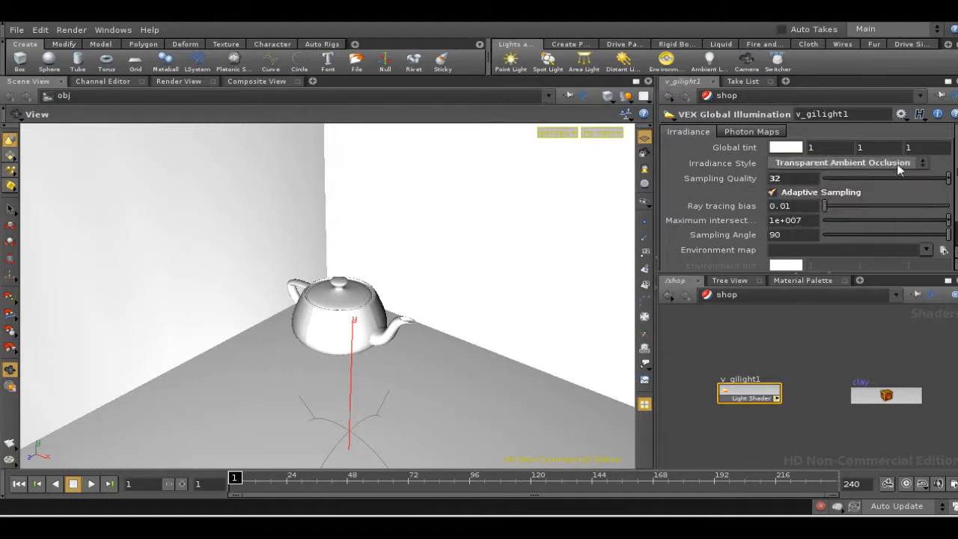
click(823, 165)
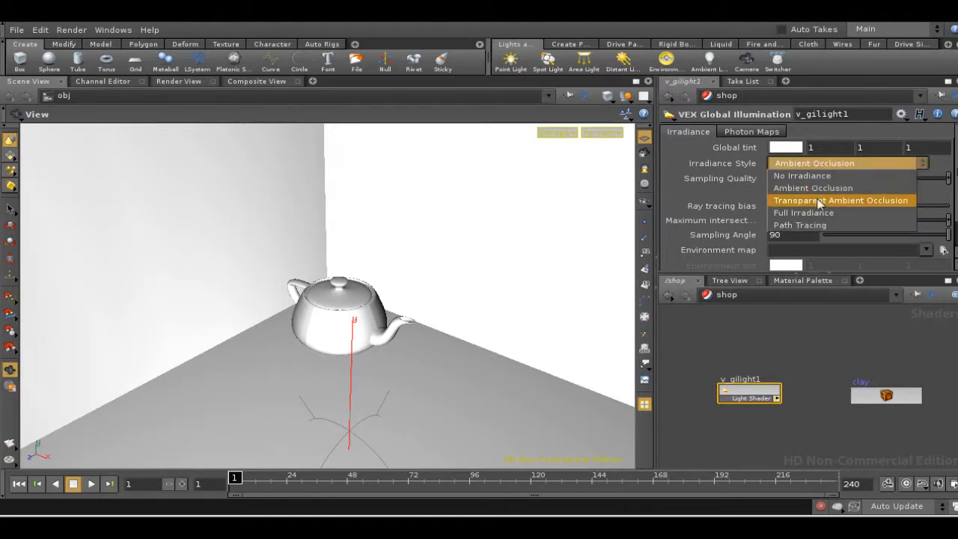
click(820, 200)
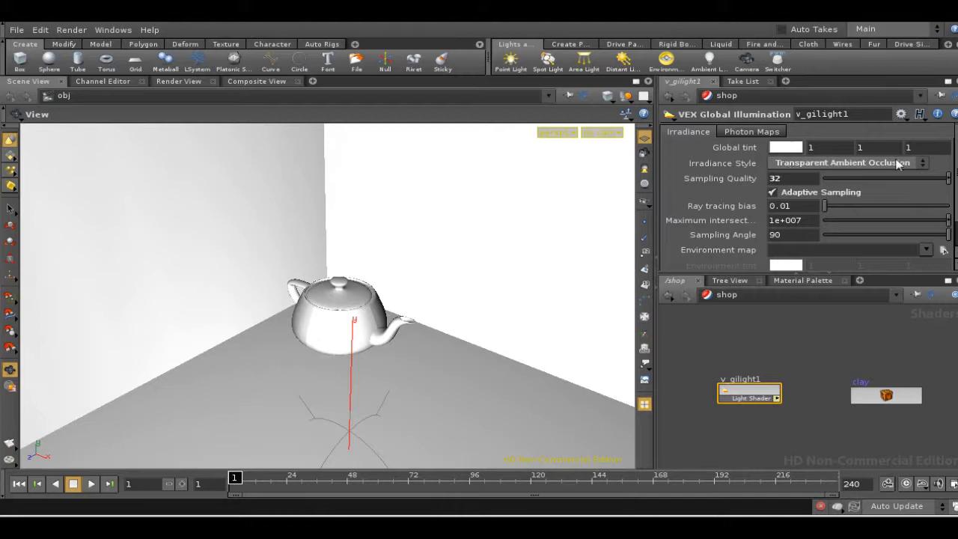
Set the v_gilight1 shader's irradiance style to Full Irradiance.
click(817, 167)
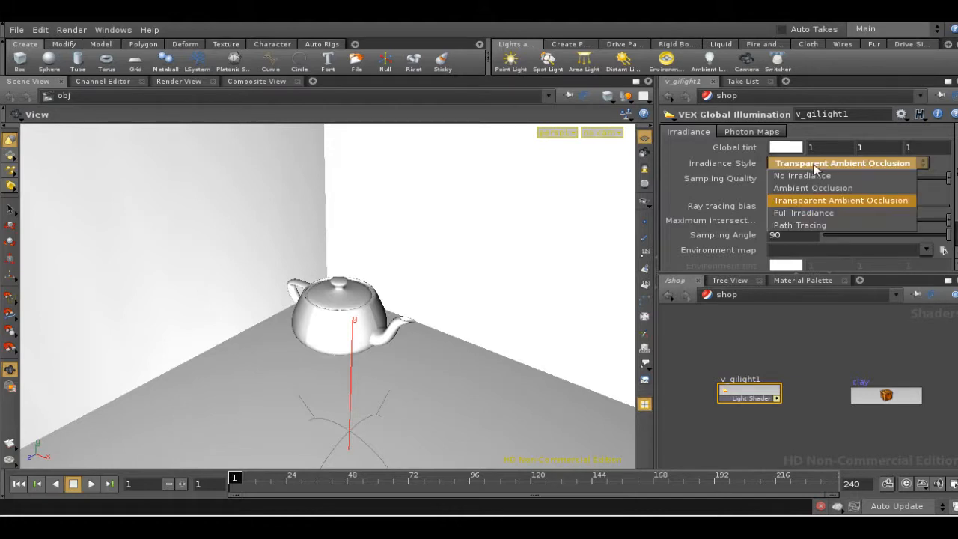
click(819, 215)
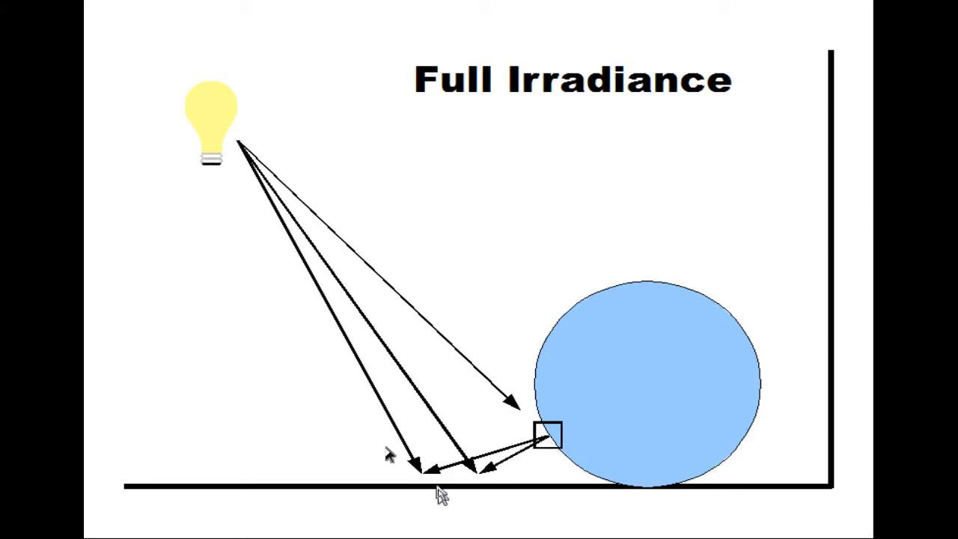
click(543, 320)
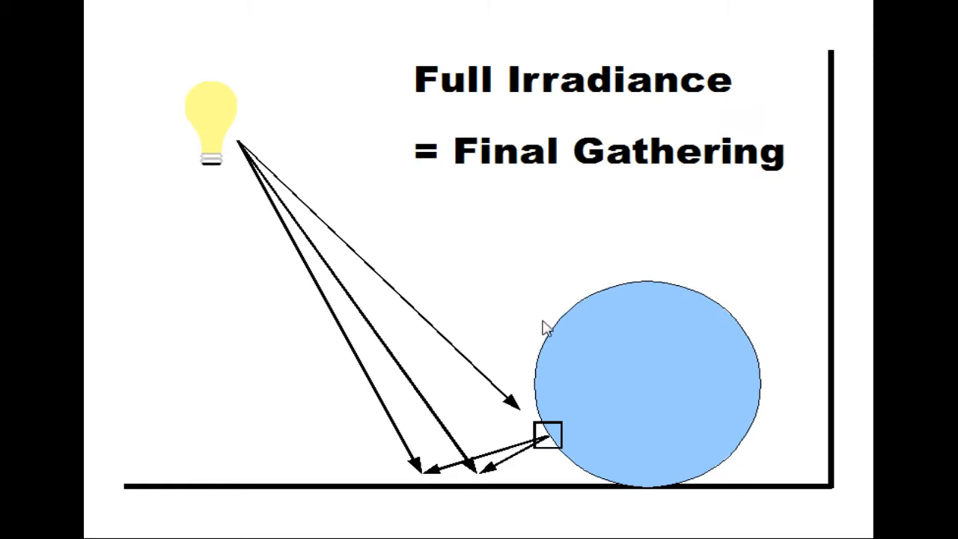
click(642, 335)
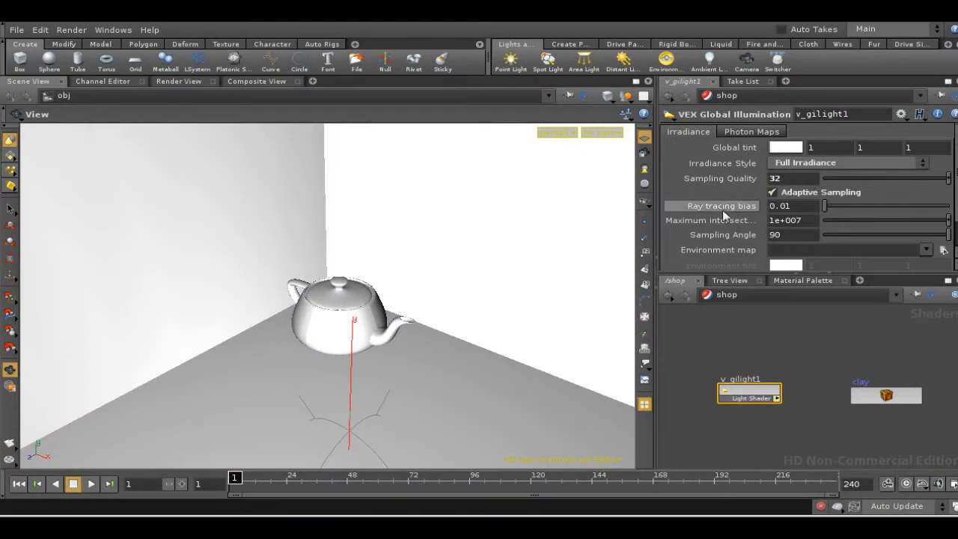
Go to the out network and render the teapot scene with the mantra1 node.
click(808, 298)
click(828, 350)
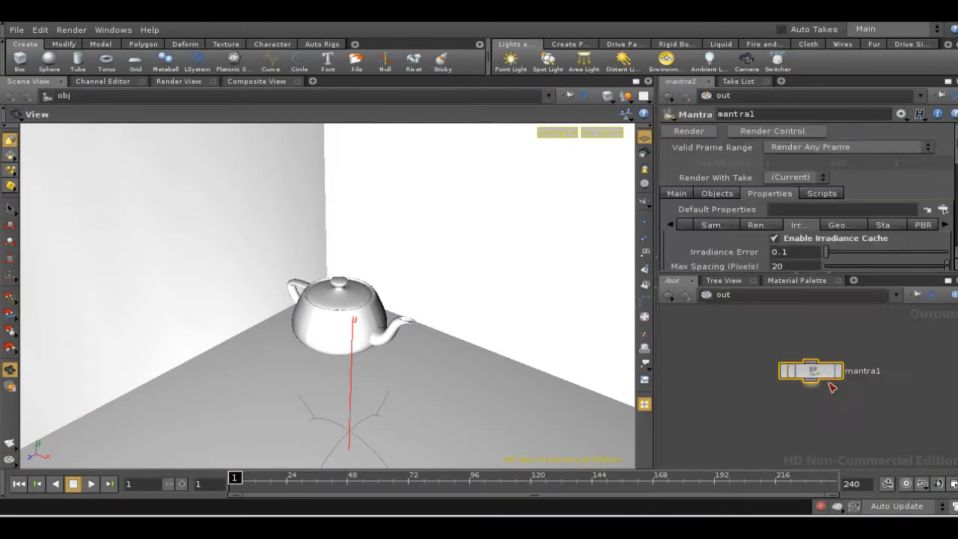
click(837, 372)
click(737, 502)
right_click(863, 522)
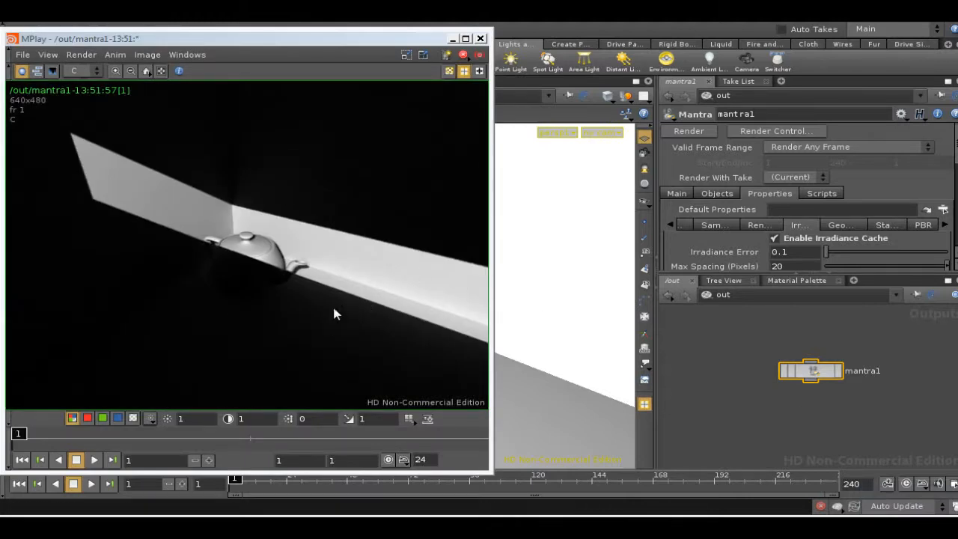
Examine the dark areas around the teapot in the render, temporarily raising the display gamma to 1.7 and resetting it to 1.
scroll(328, 290, up, 5)
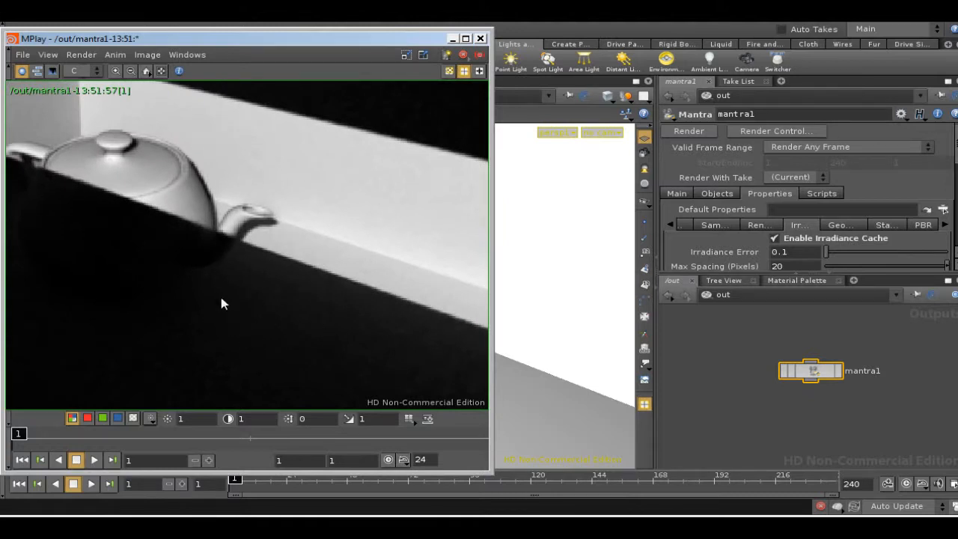
middle_drag(279, 281, 456, 230)
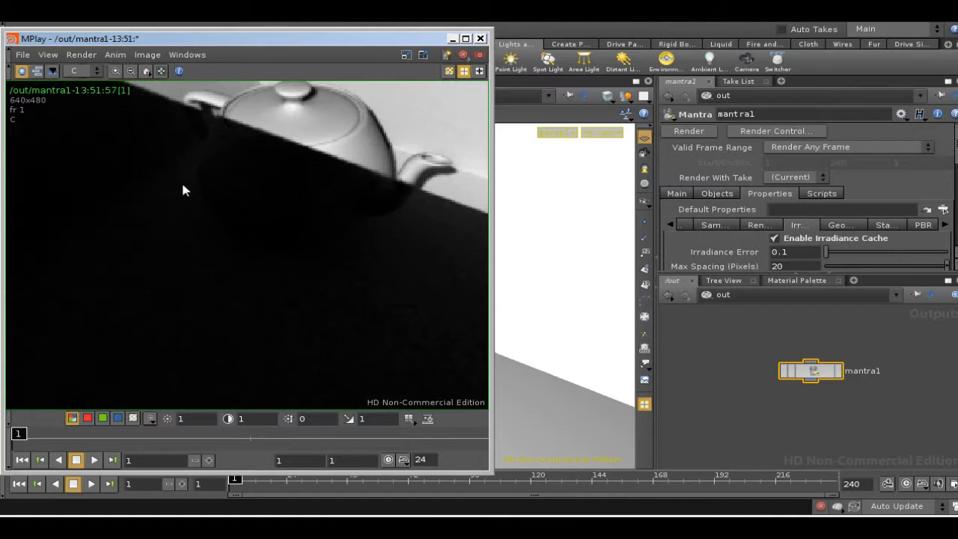
middle_drag(378, 312, 323, 238)
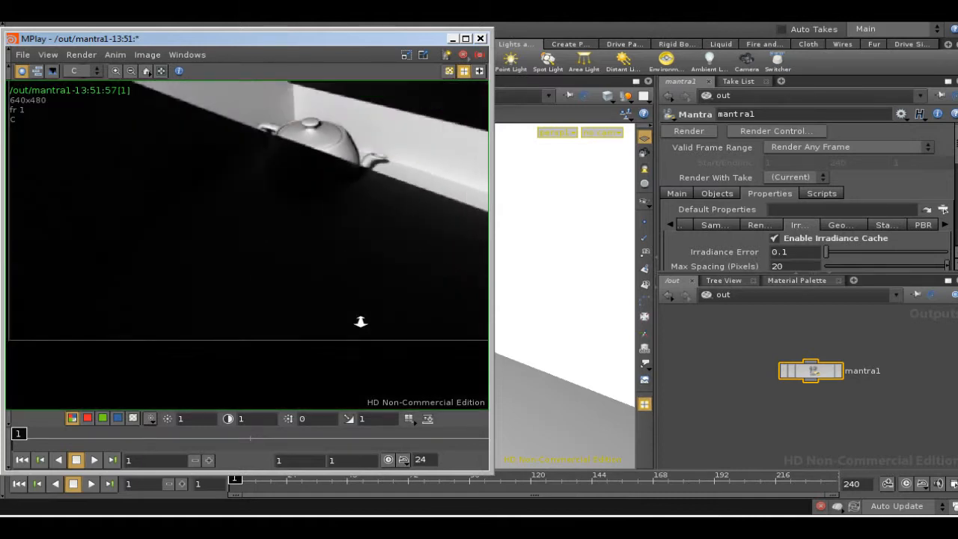
middle_drag(351, 186, 305, 248)
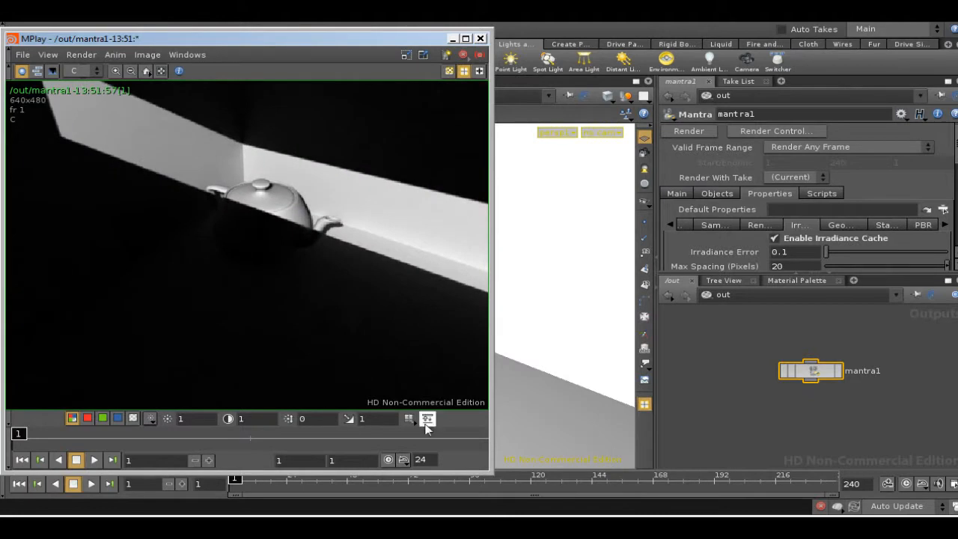
middle_drag(368, 419, 425, 400)
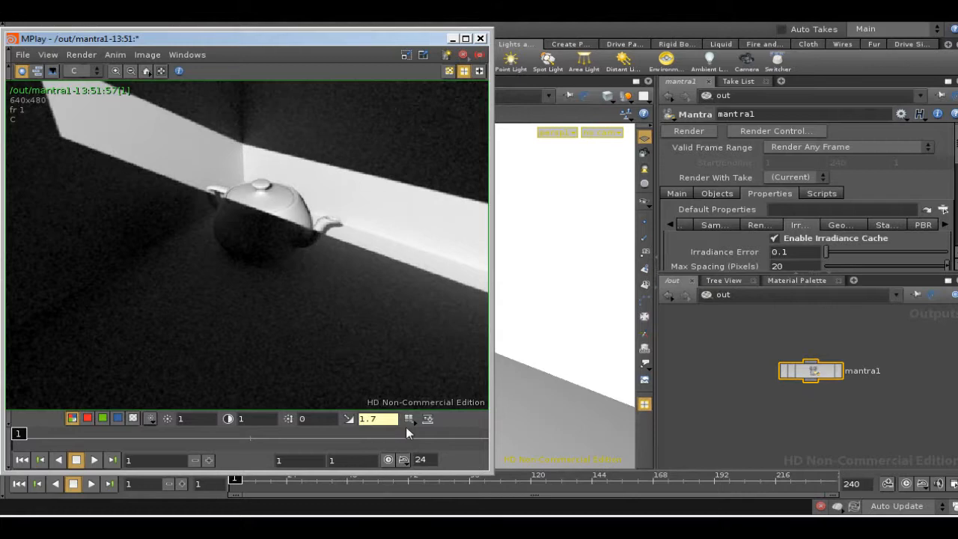
click(349, 419)
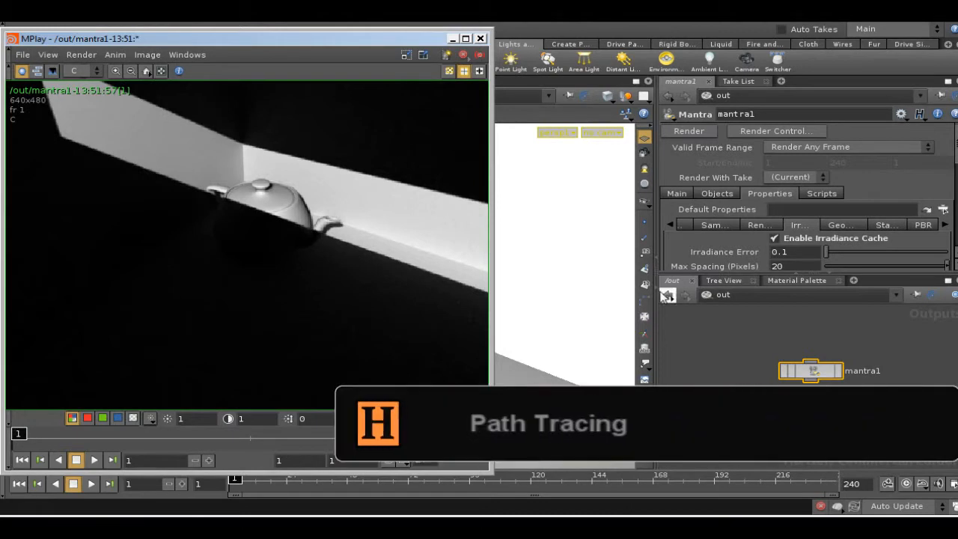
Return to the shop network and set the v_gilight1 shader's irradiance style to Path Tracing.
click(779, 292)
click(804, 374)
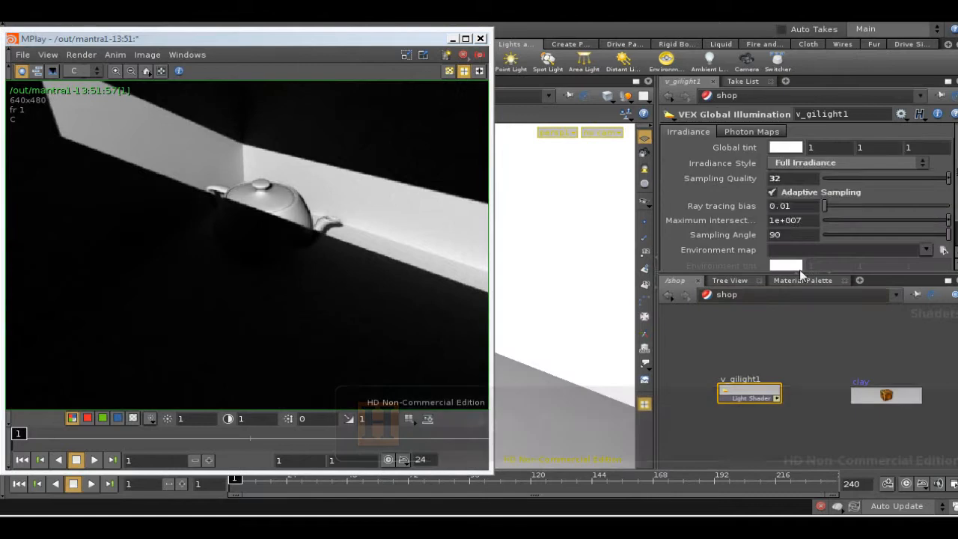
click(789, 163)
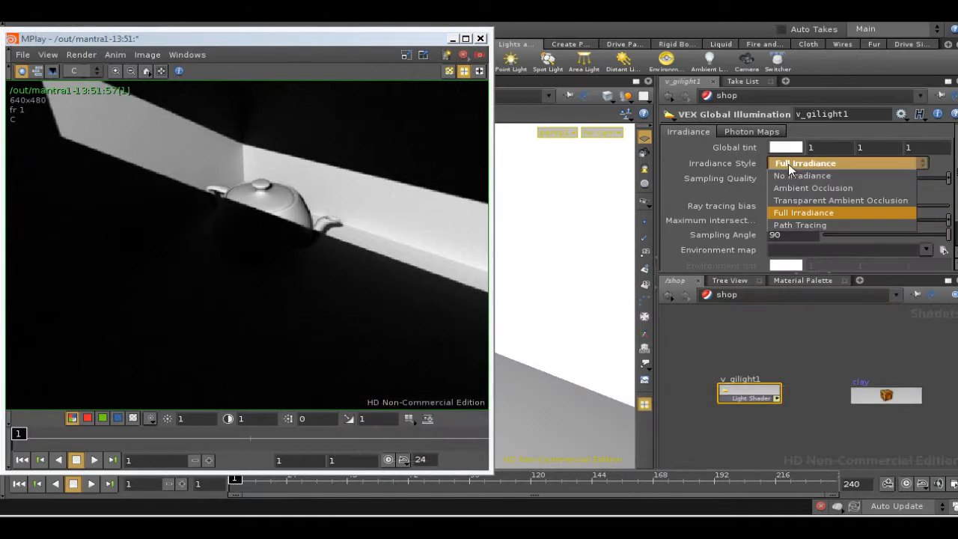
click(789, 227)
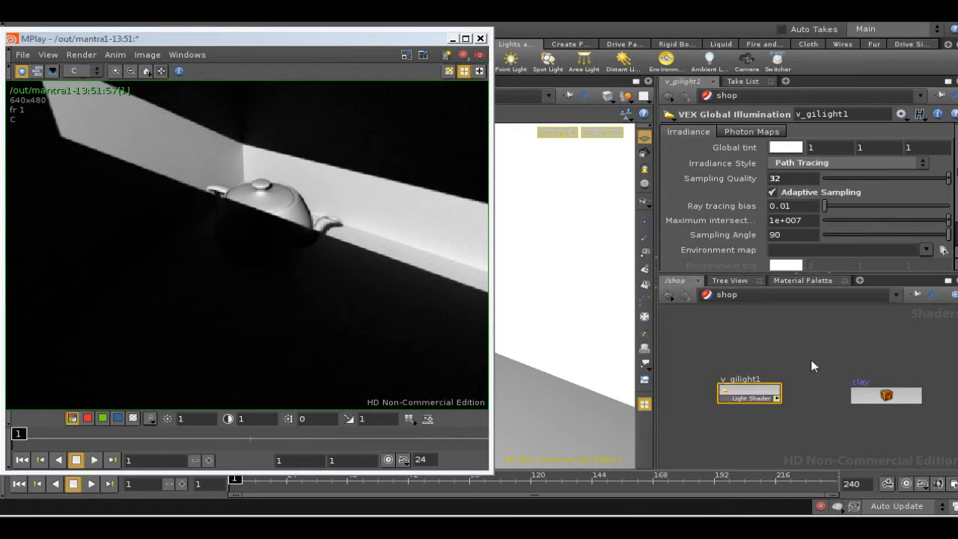
Go back to the out network and render the path-traced version with the mantra1 node.
click(776, 294)
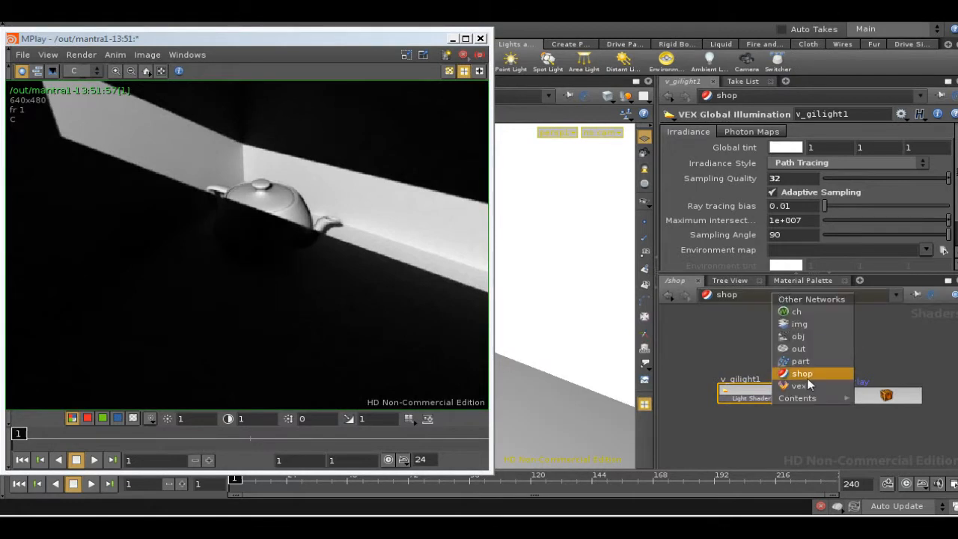
click(805, 352)
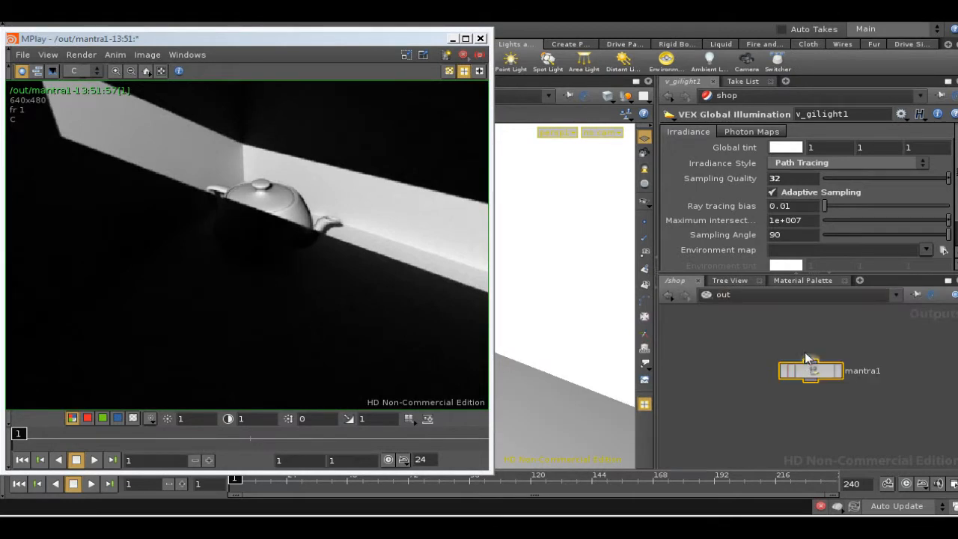
click(836, 376)
click(744, 506)
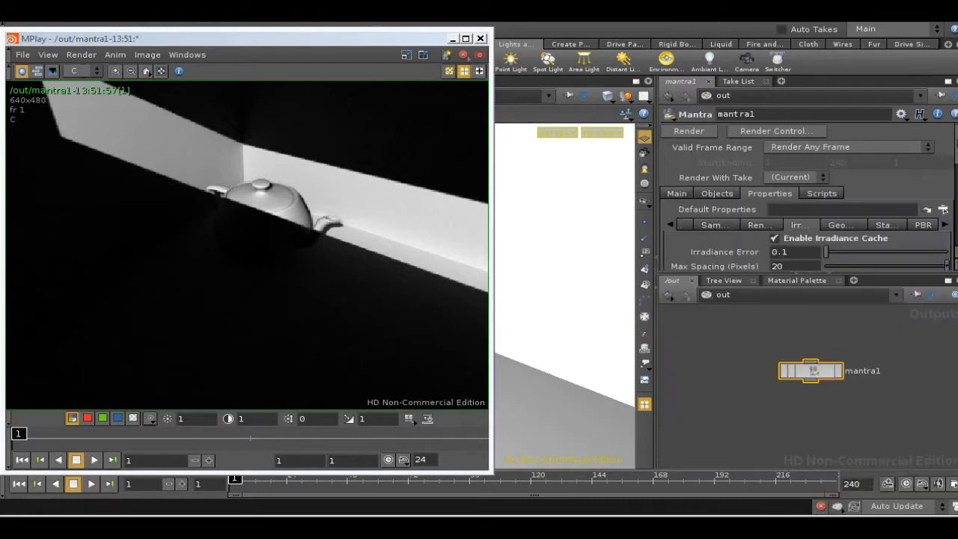
right_click(862, 518)
click(870, 506)
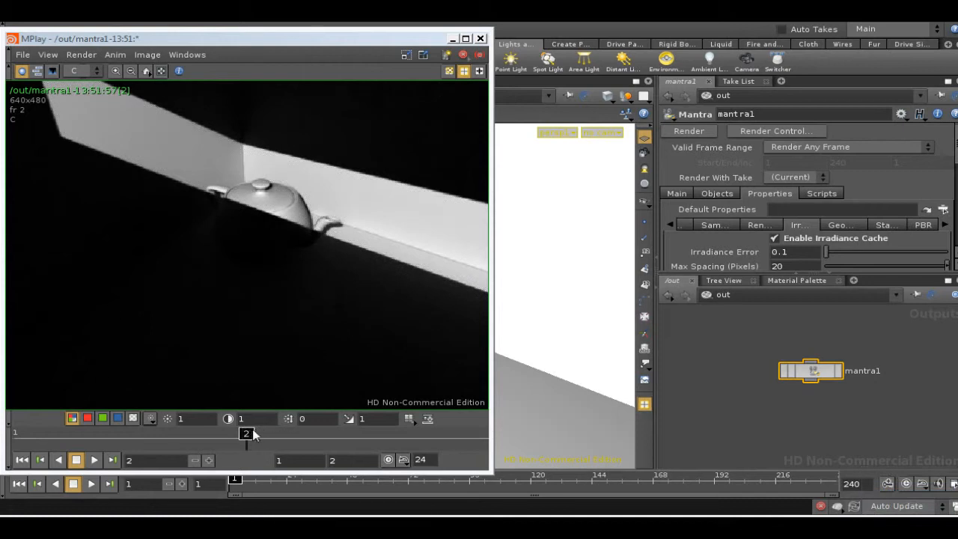
Compare the full irradiance render in frame 1 with the path-traced render in frame 2.
mouse_move(251, 436)
mouse_down()
mouse_move(44, 443)
mouse_move(1, 457)
mouse_up()
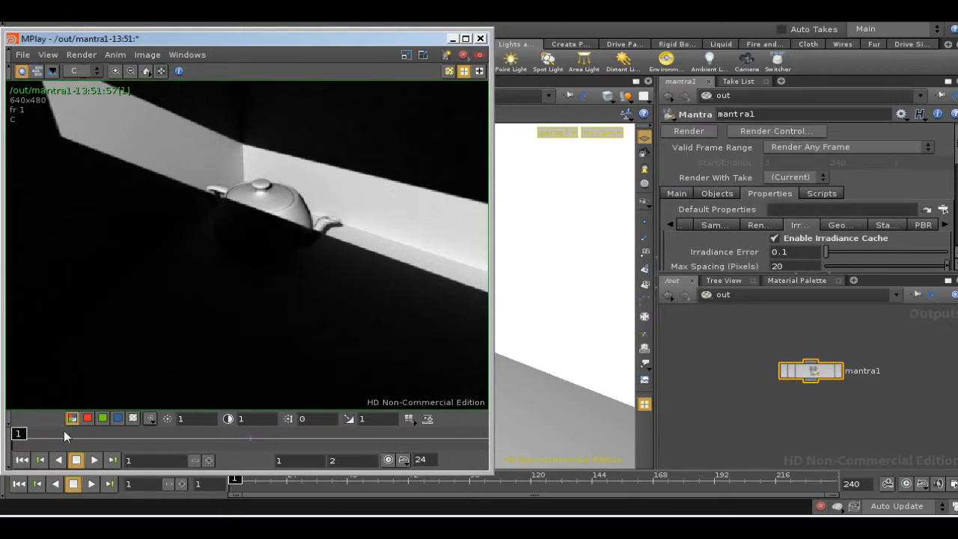
drag(19, 434, 283, 424)
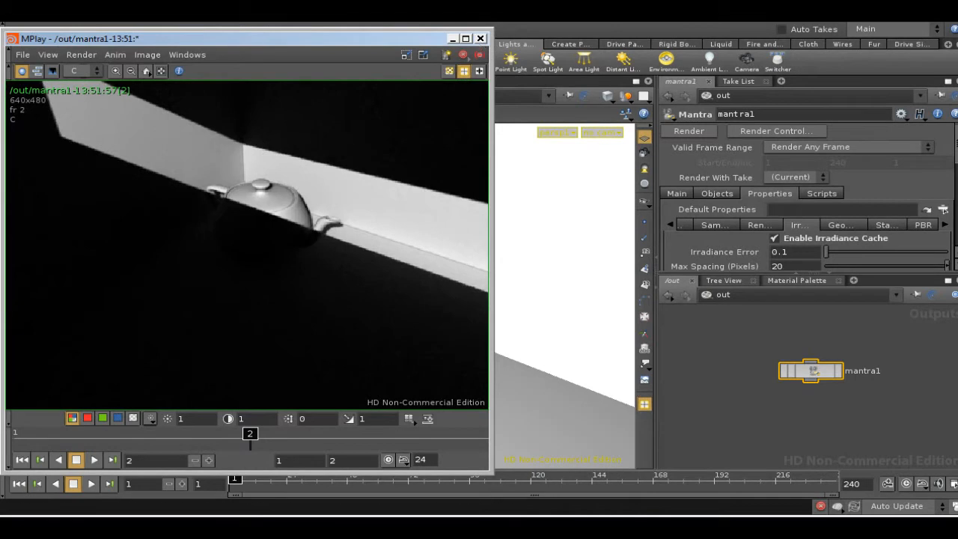
Switch to the scene with the walls and spotlight and inspect the wall layout and lighting from several angles.
click(854, 506)
click(898, 509)
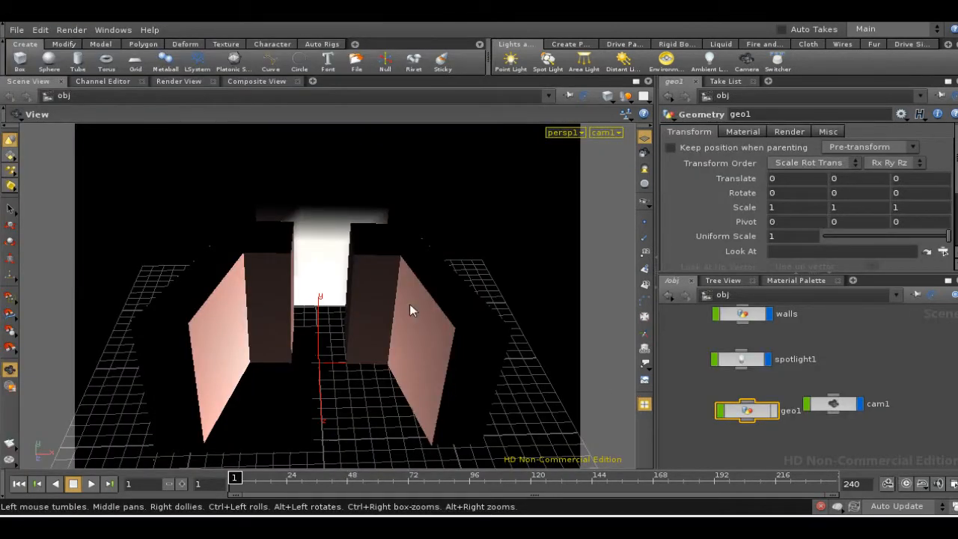
drag(415, 310, 357, 357)
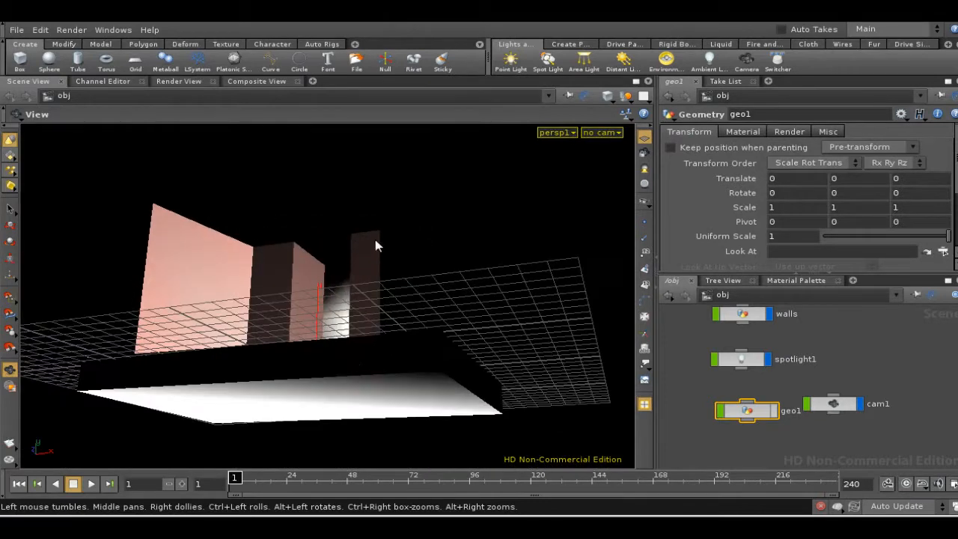
drag(376, 245, 382, 299)
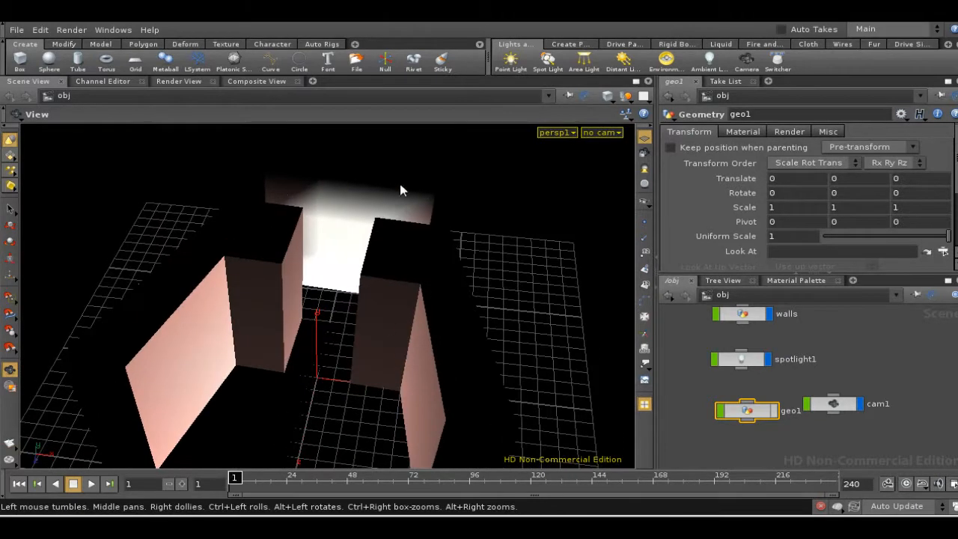
drag(452, 231, 312, 508)
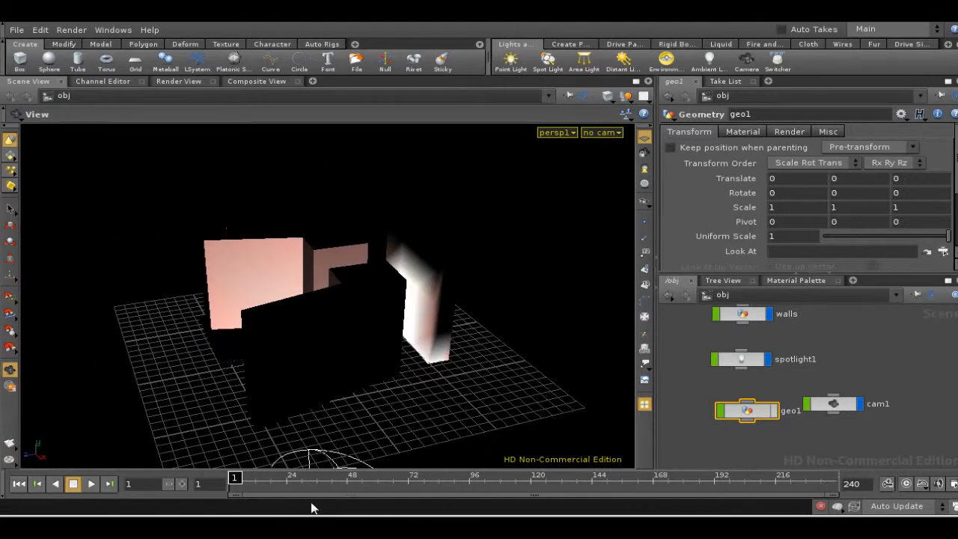
drag(458, 386, 488, 377)
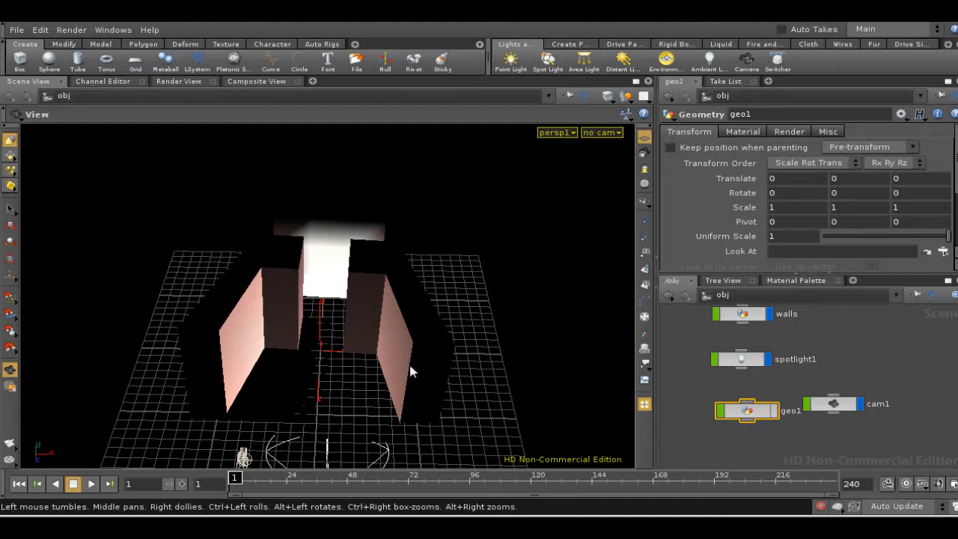
drag(410, 366, 415, 338)
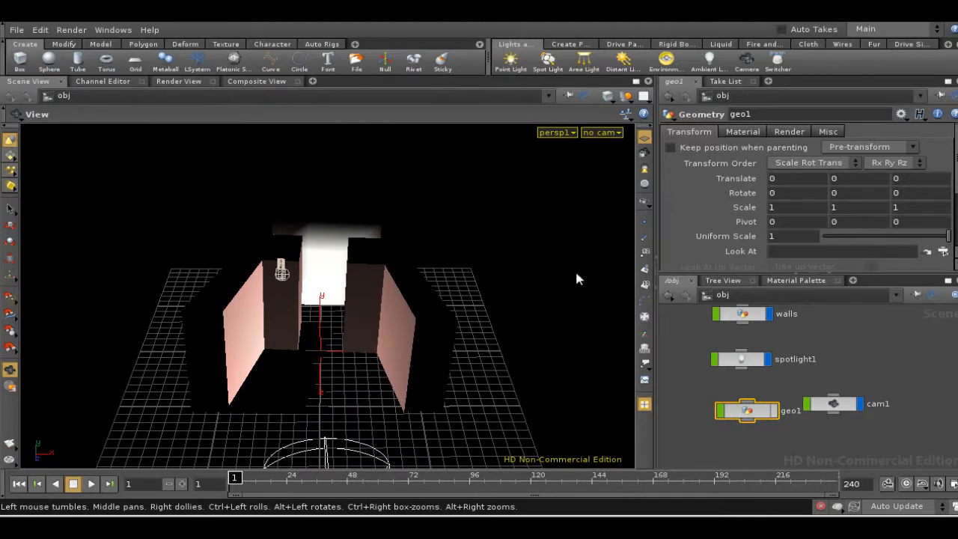
Switch to the out network and add a Mantra render node.
click(788, 294)
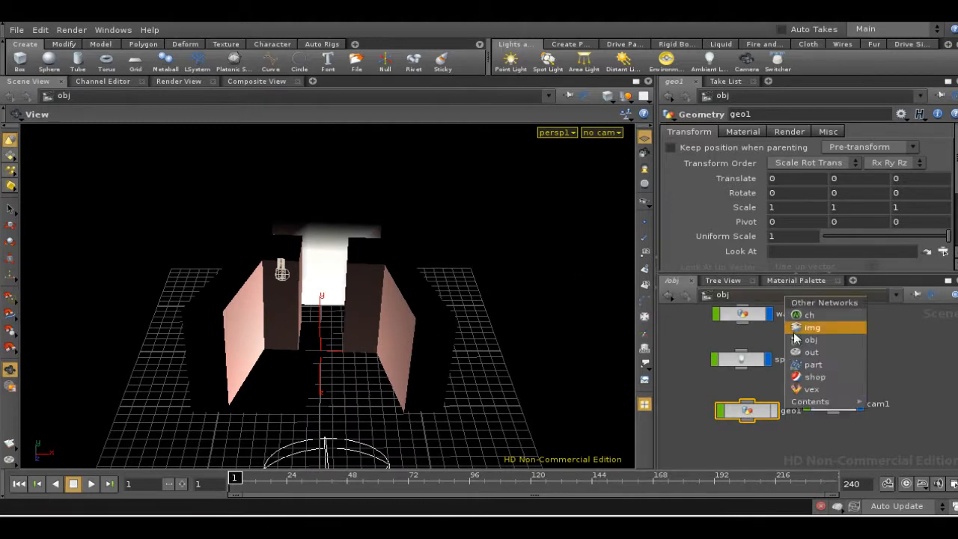
click(807, 354)
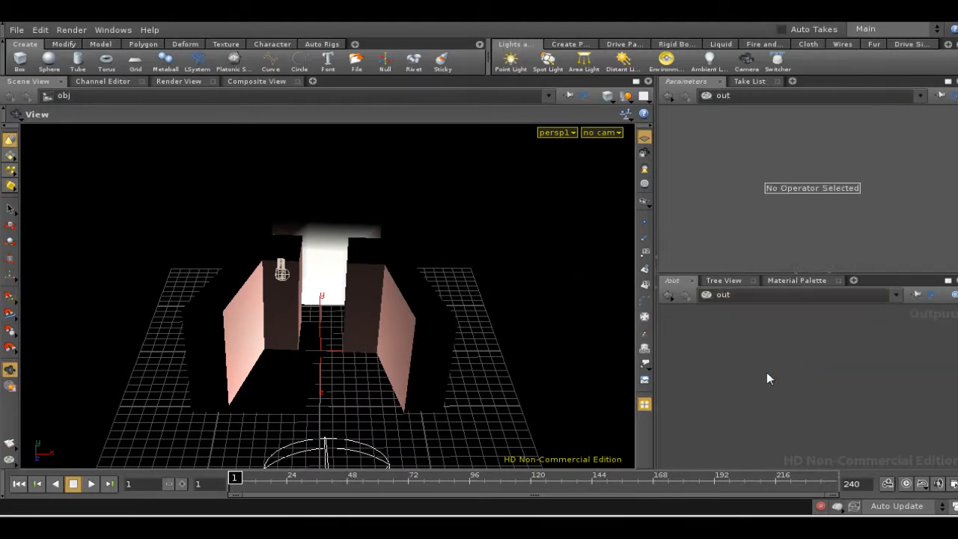
key(Tab)
text(mantra)
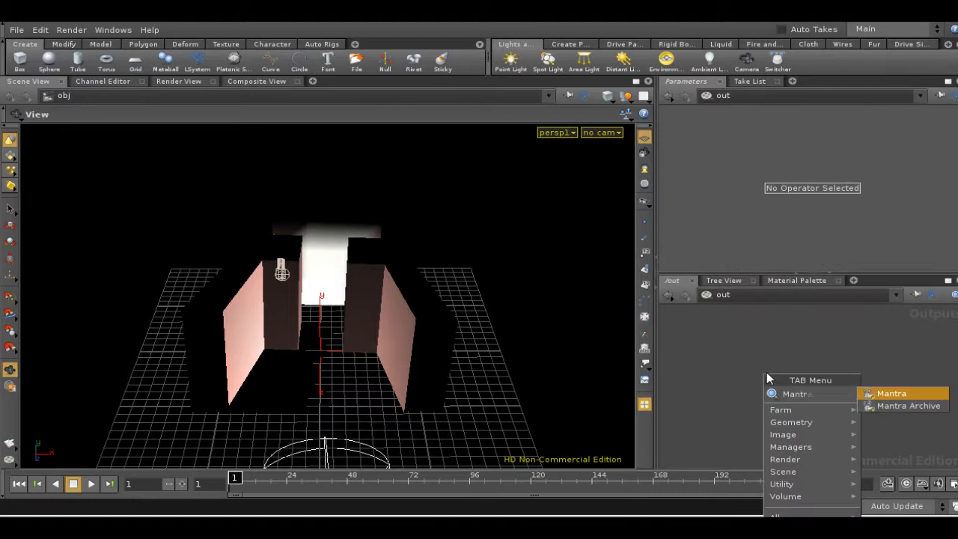
click(890, 394)
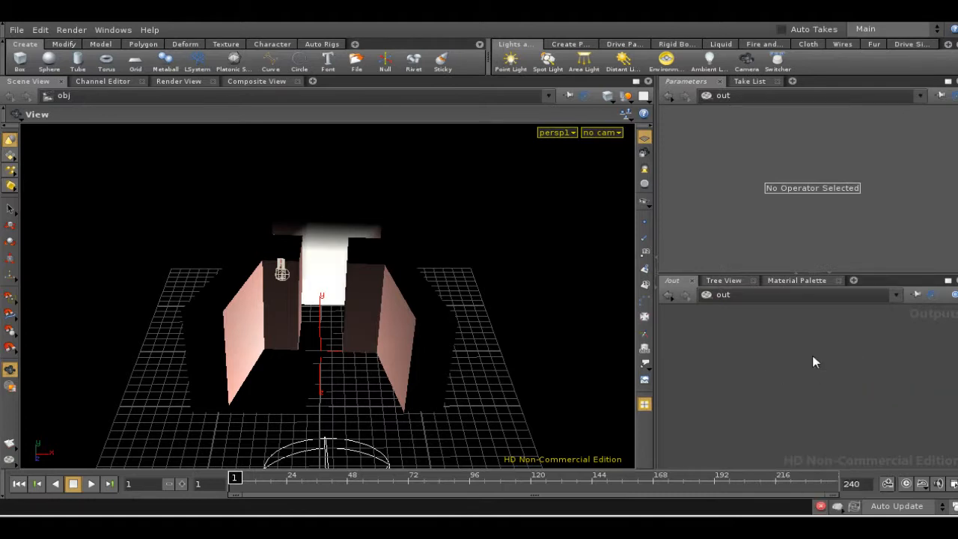
click(815, 358)
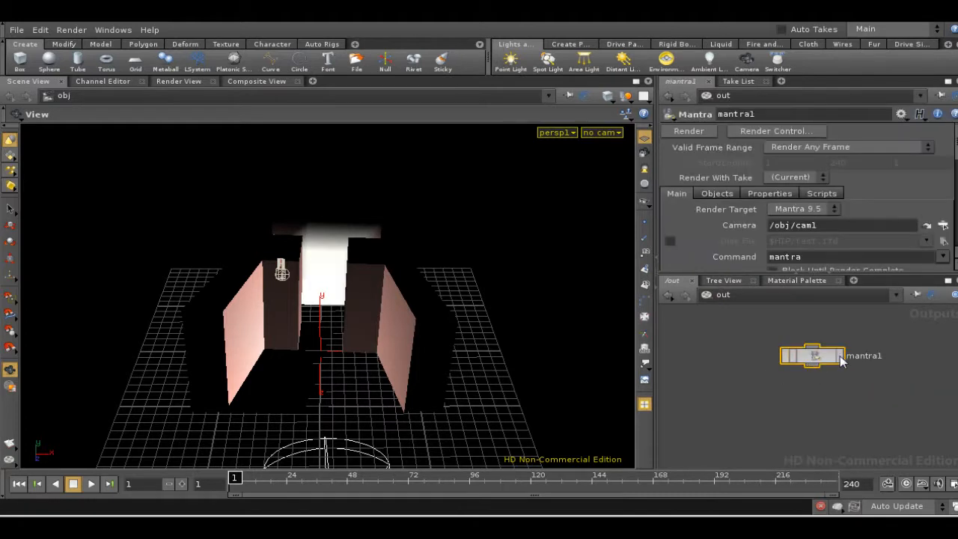
Render the spotlight-only wall scene with the mantra1 node, and close the render window.
click(842, 360)
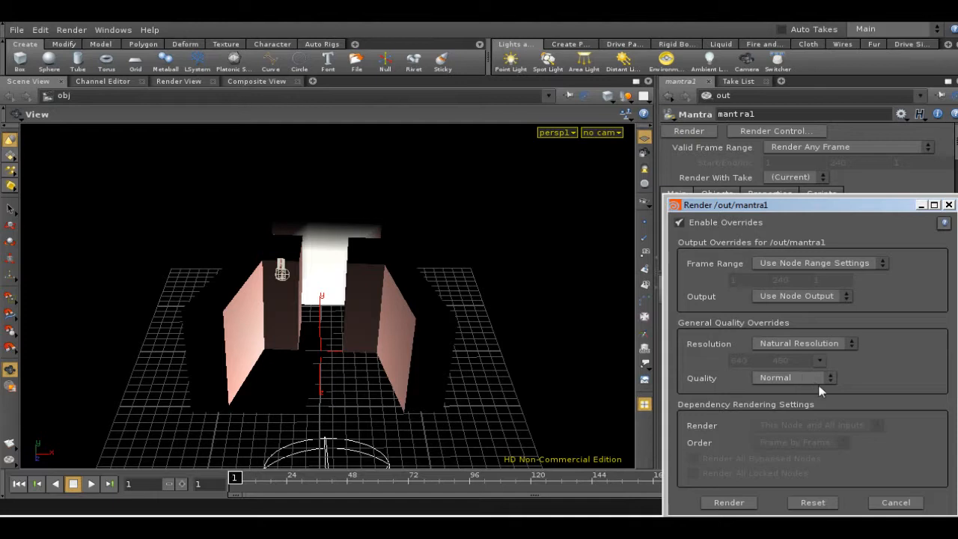
click(744, 509)
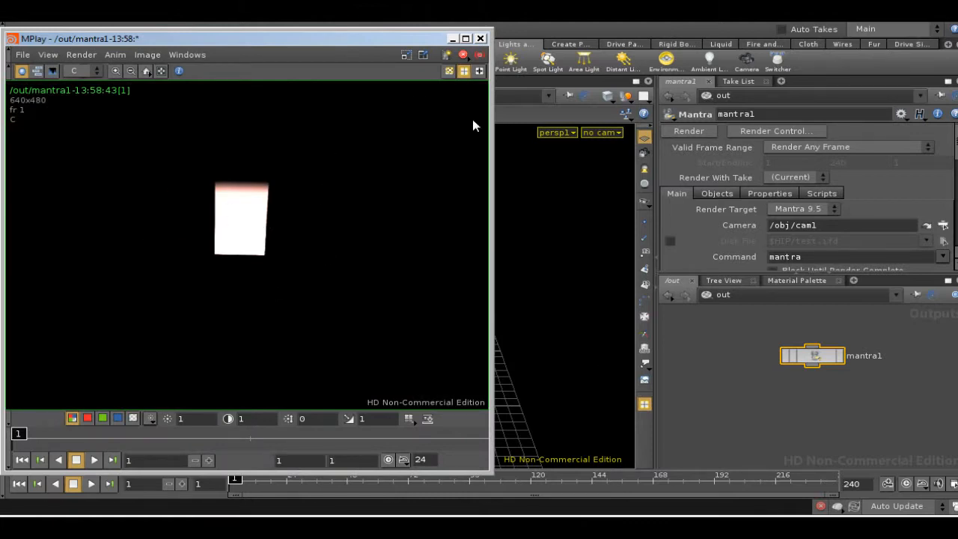
click(481, 38)
Go to the shop network and add a VEX Global Illumination light shader beside the clay material.
click(795, 292)
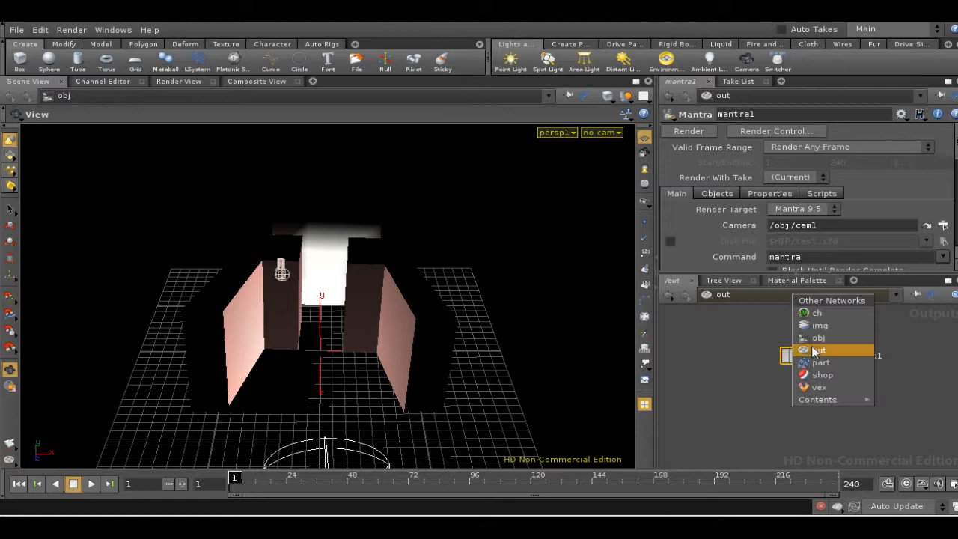
click(822, 376)
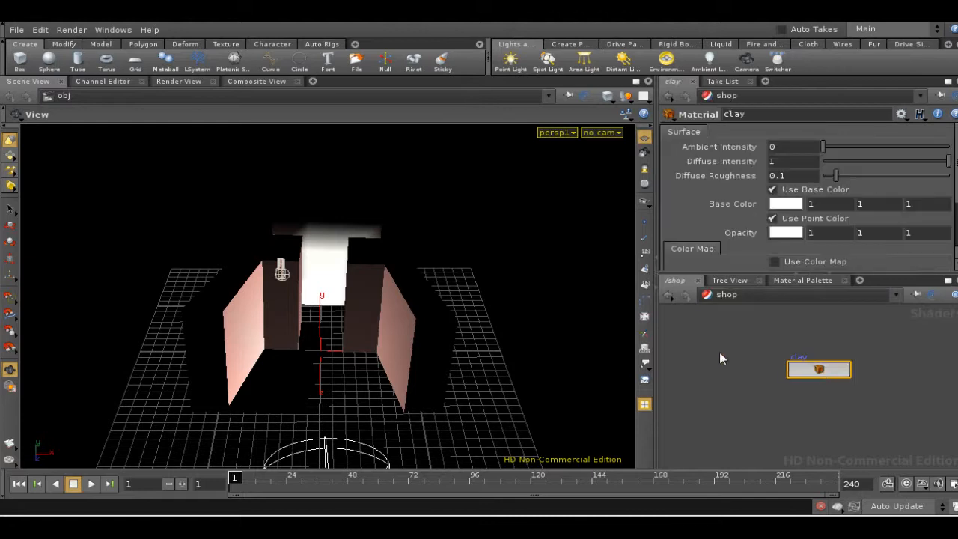
key(Tab)
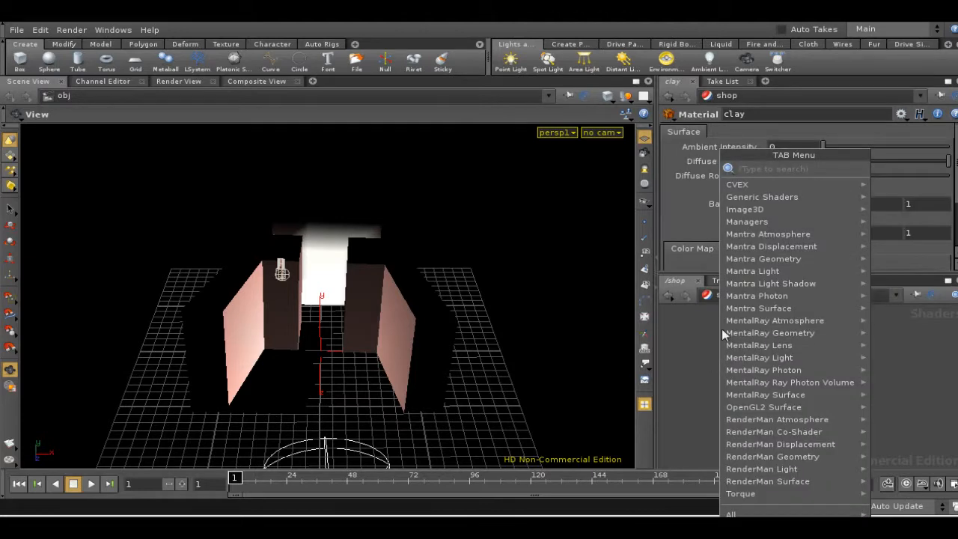
mouse_move(752, 271)
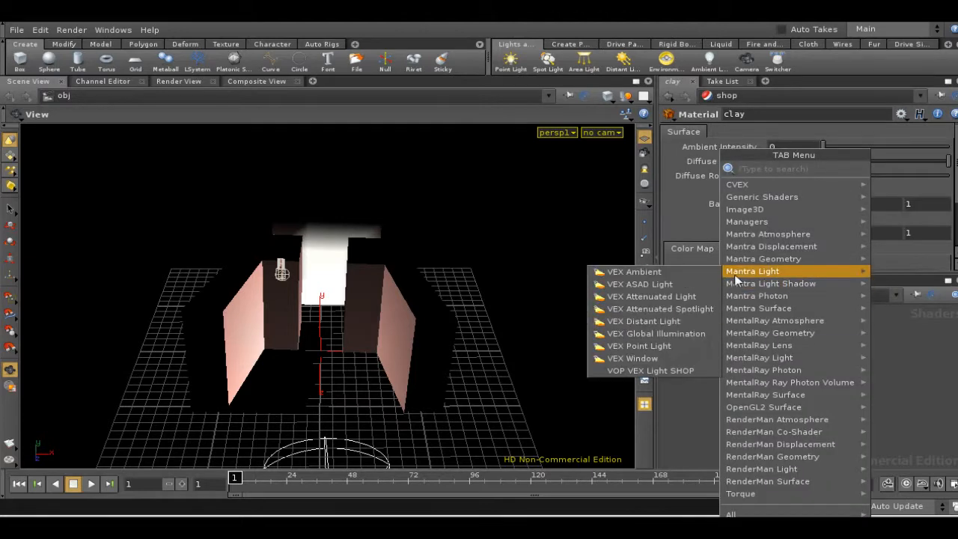
click(659, 334)
click(736, 376)
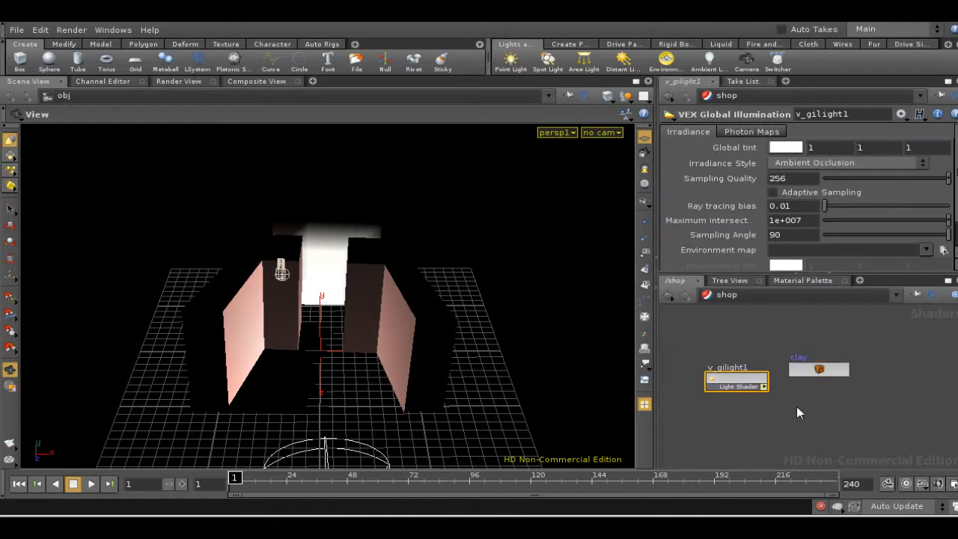
Return to the obj network and add a Light Template object above the camera node.
click(745, 295)
click(757, 339)
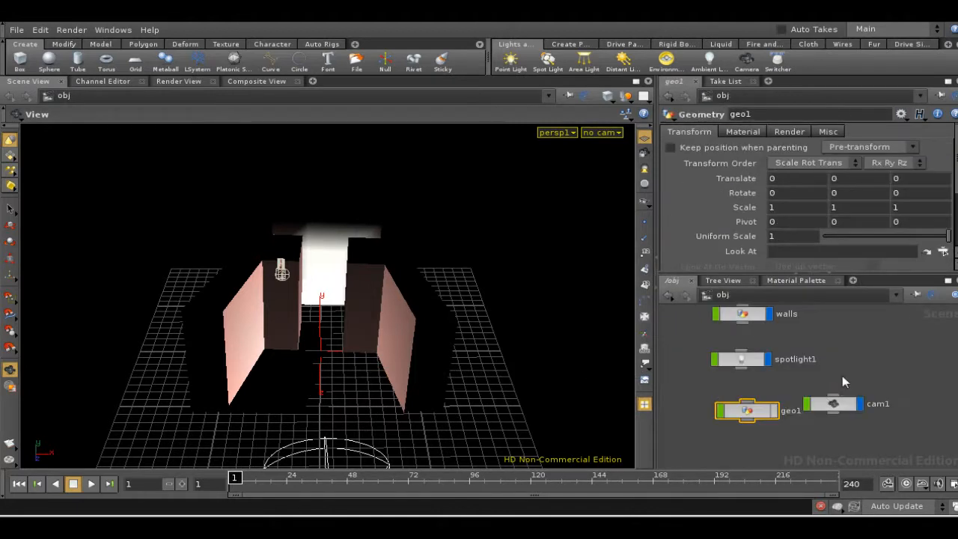
key(Tab)
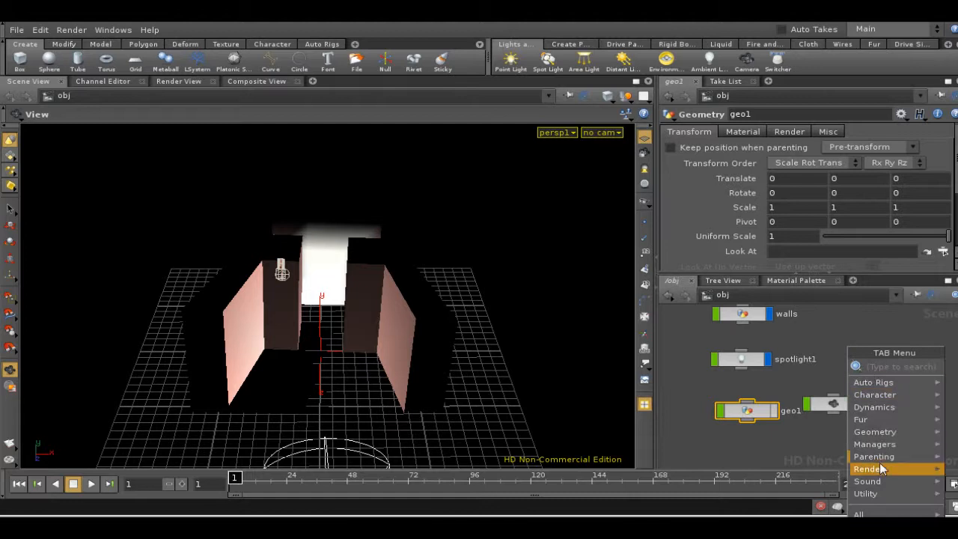
mouse_move(879, 469)
click(795, 494)
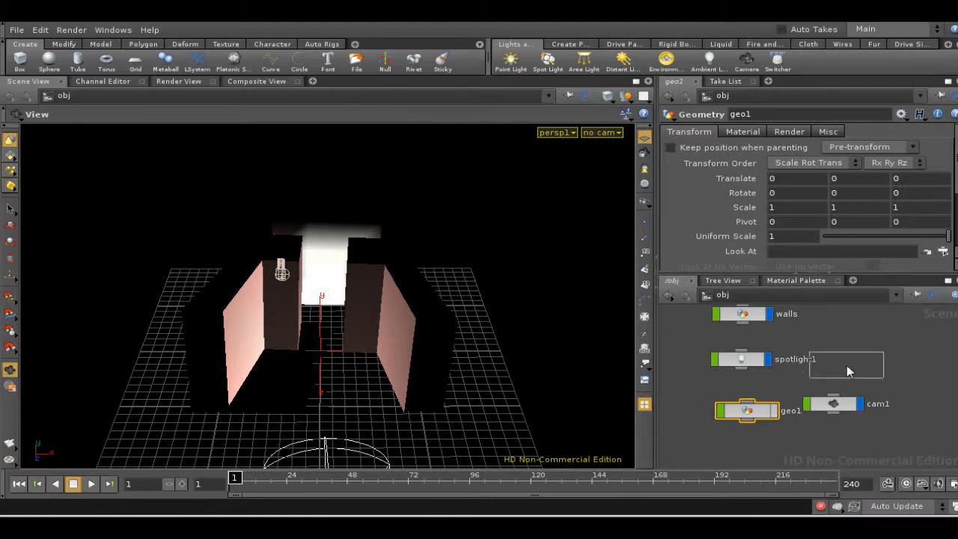
click(848, 352)
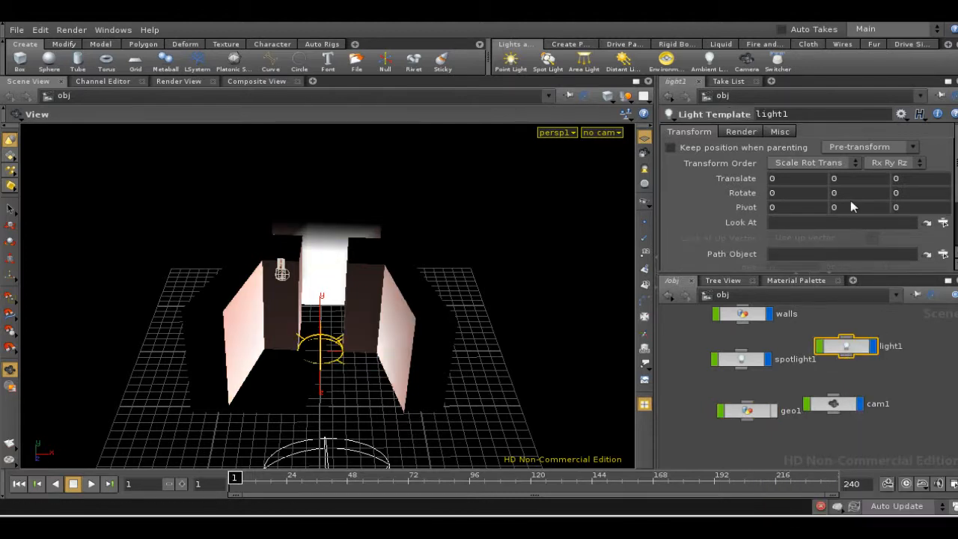
Assign the v_gilight1 shader from the shop network as the light shader of light1.
click(741, 132)
click(754, 181)
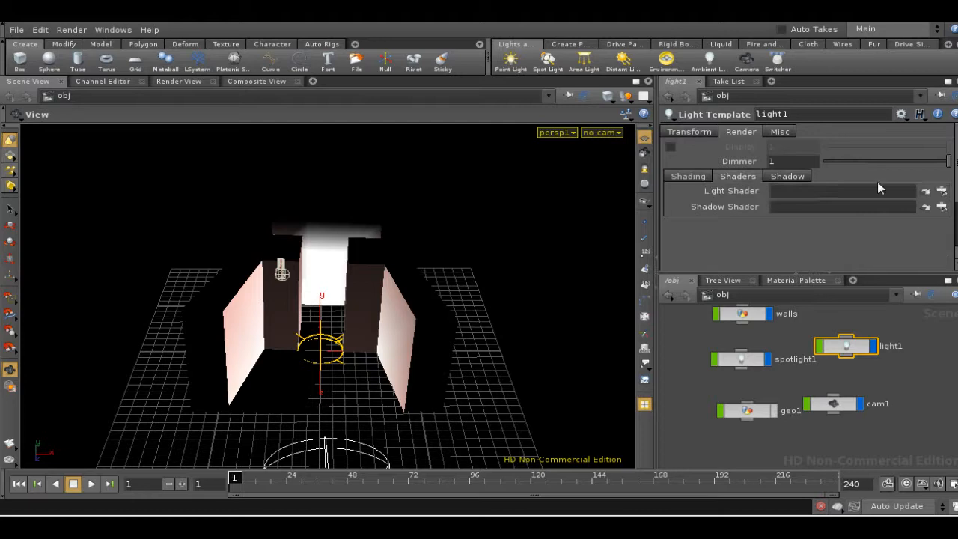
click(935, 192)
click(787, 92)
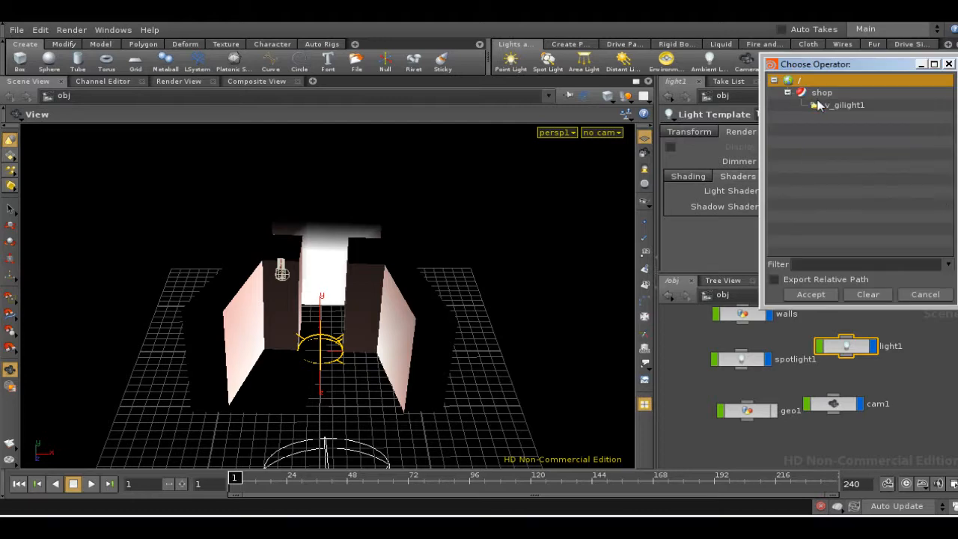
click(831, 104)
click(822, 294)
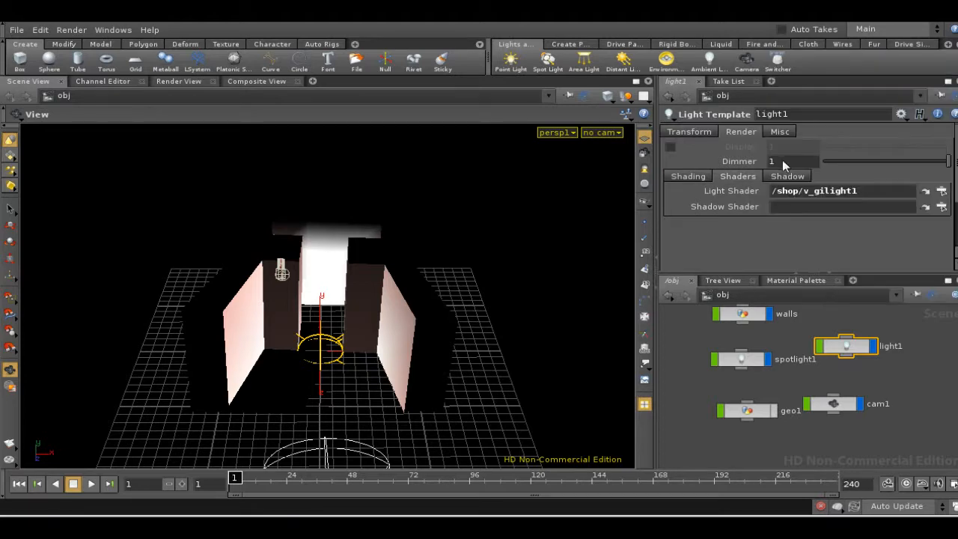
Open the assigned v_gilight1 shader, and set its sampling quality to 32 and its irradiance style to Full Irradiance.
click(931, 192)
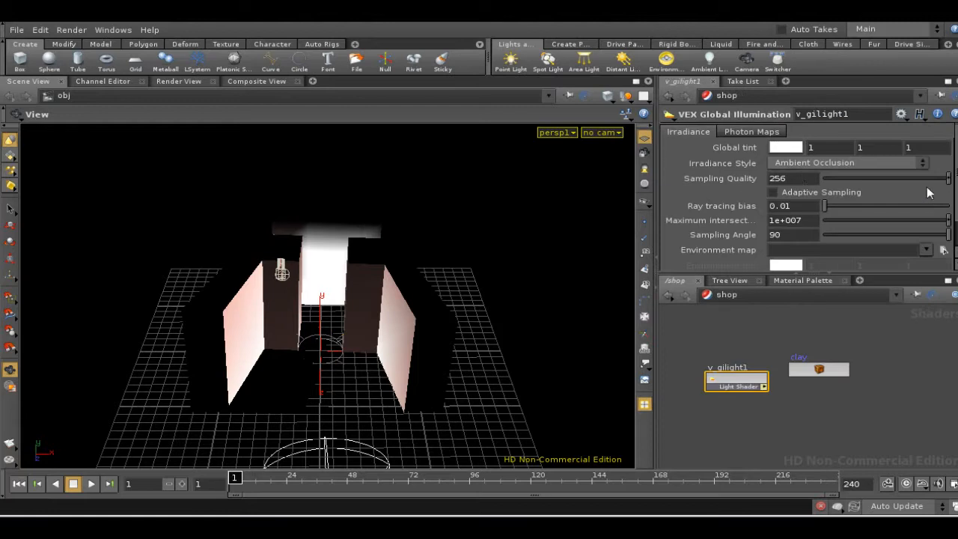
double_click(801, 182)
text(32)
click(812, 166)
click(805, 212)
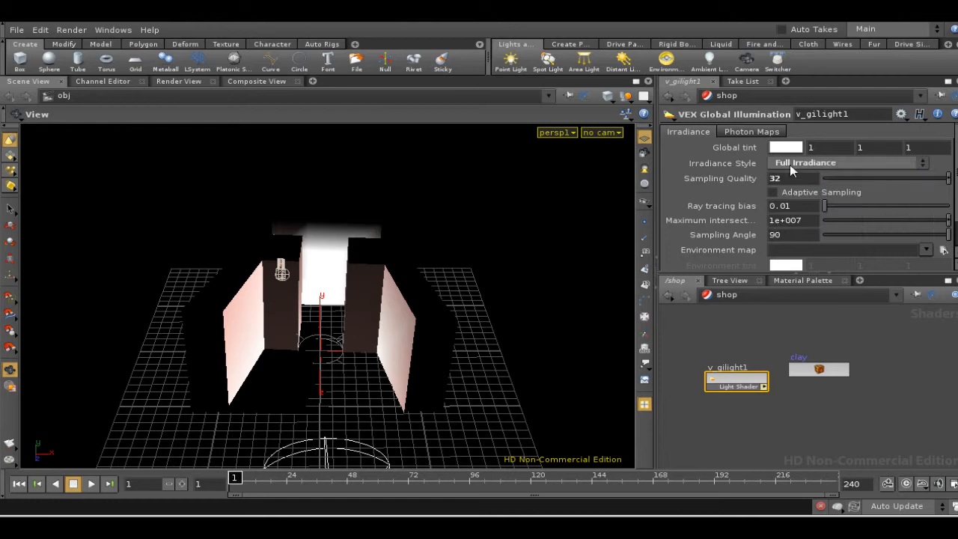
scroll(934, 228, down, 2)
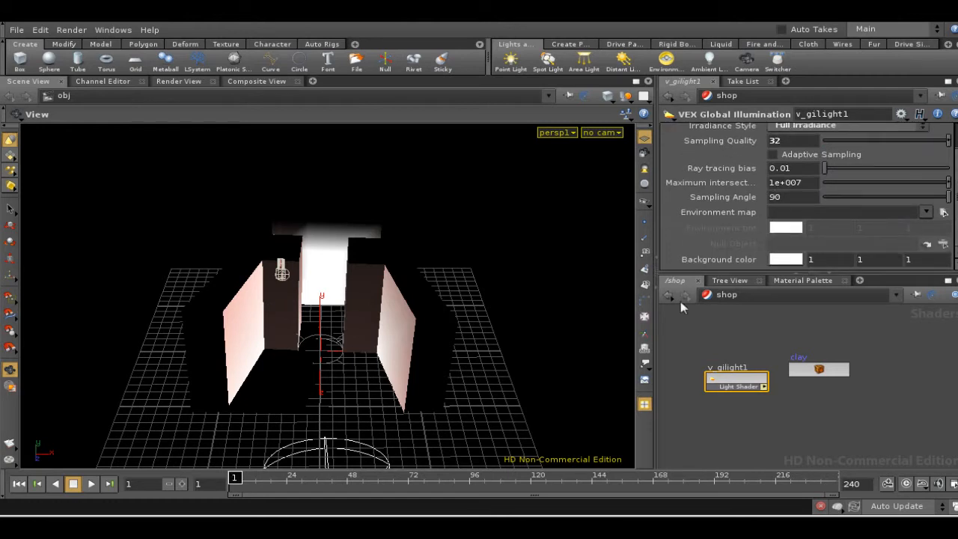
Go to the out network and render the wall scene using full irradiance with the mantra1 node.
click(732, 297)
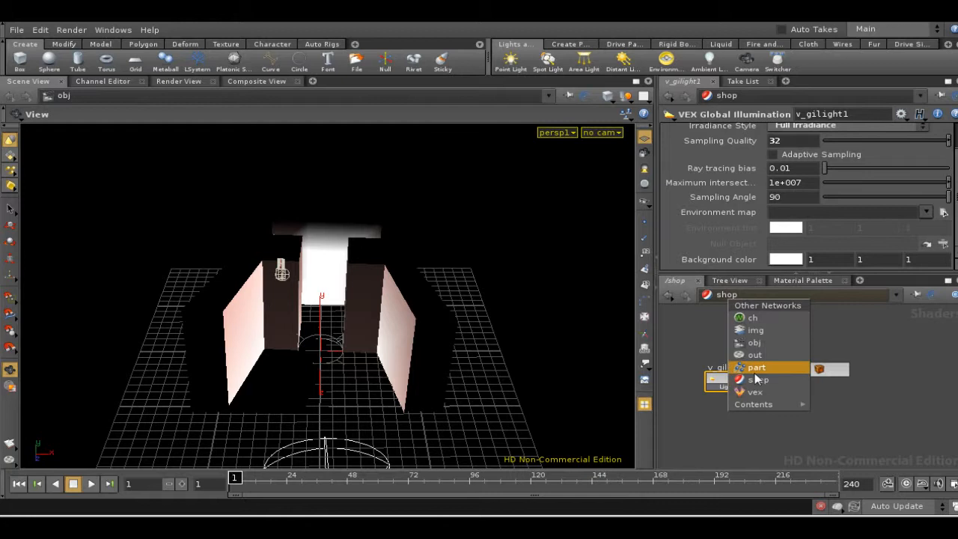
click(755, 355)
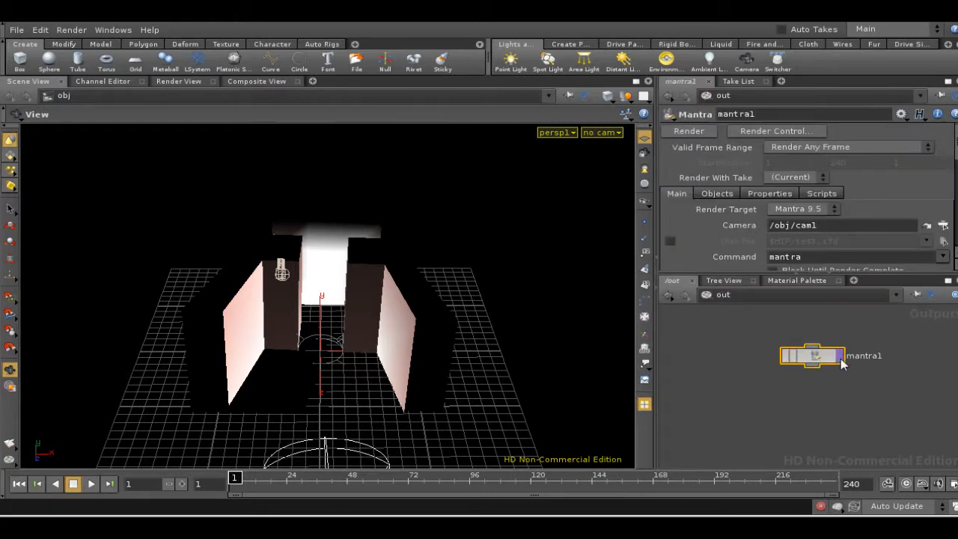
click(841, 358)
click(728, 503)
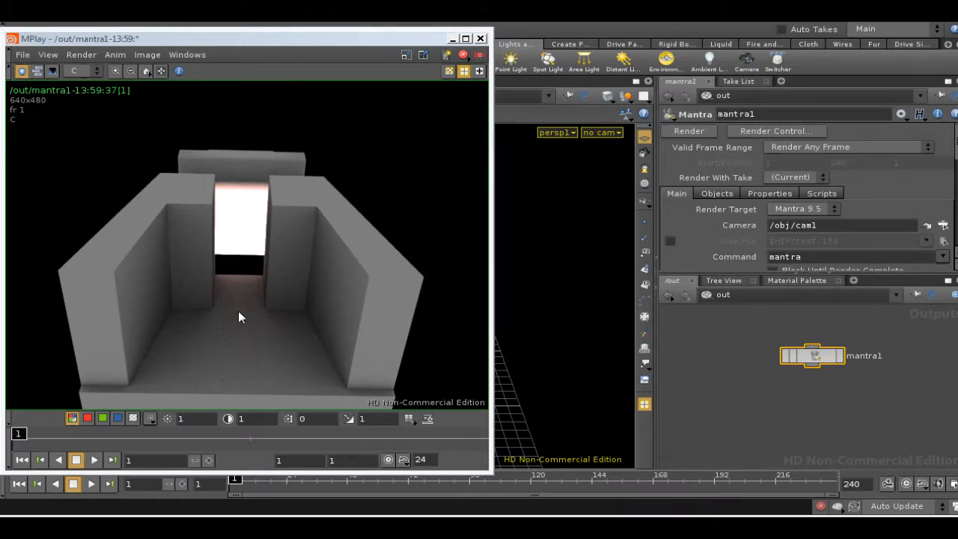
Return to the shop network and set the v_gilight1 shader's background color to black (0, 0, 0).
click(737, 300)
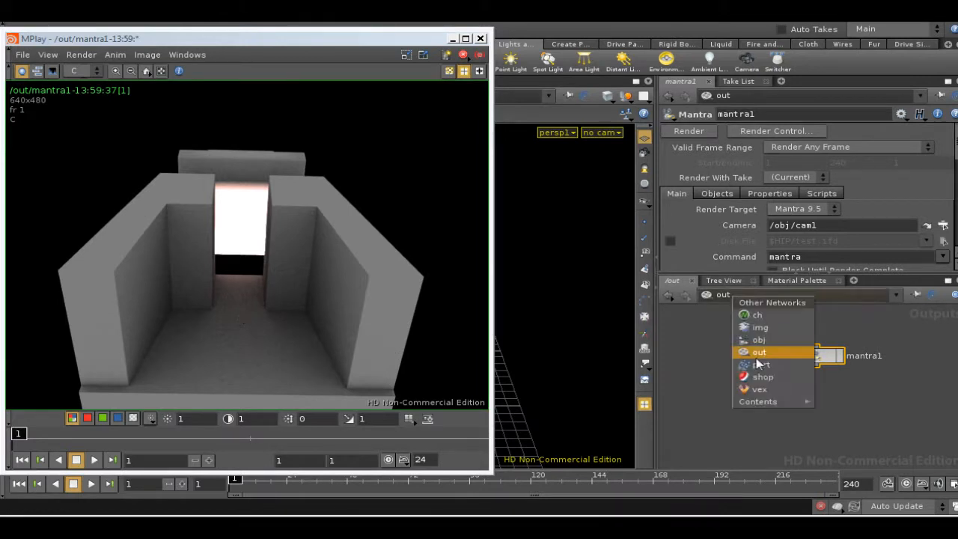
click(719, 376)
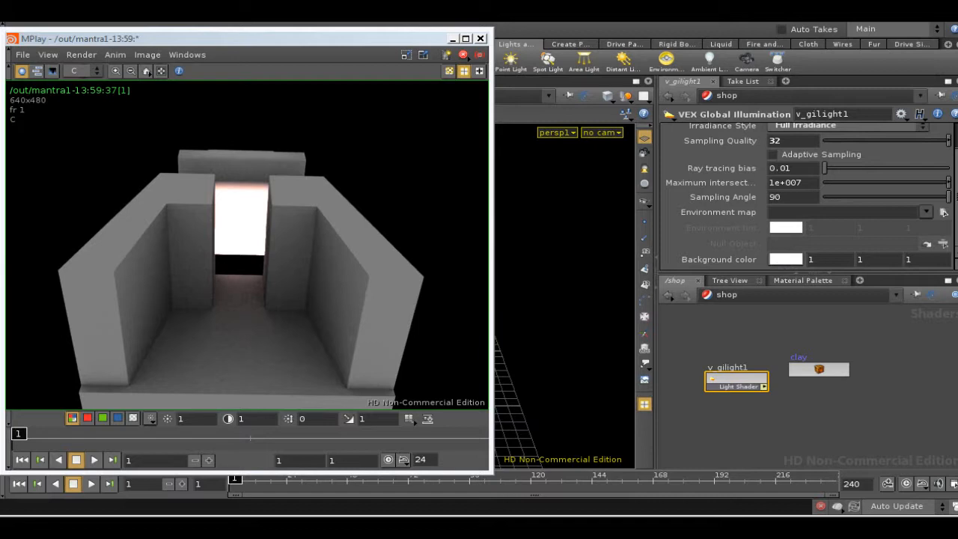
scroll(805, 194, up, 2)
scroll(854, 187, down, 1)
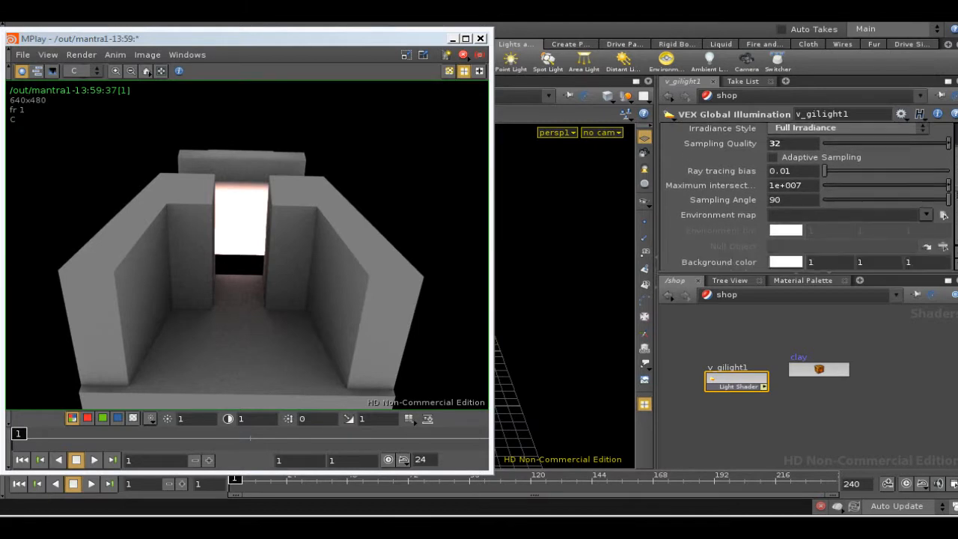
scroll(853, 185, up, 1)
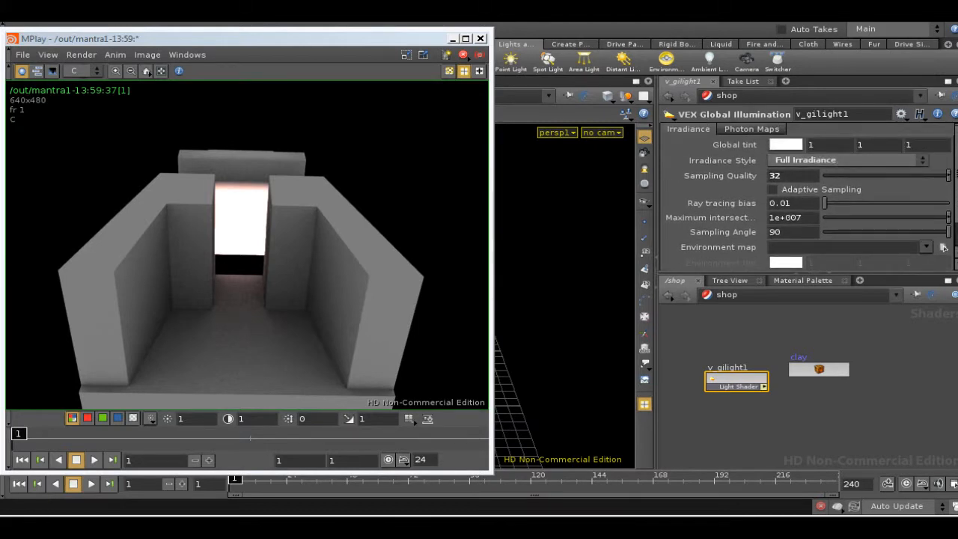
scroll(805, 195, down, 1)
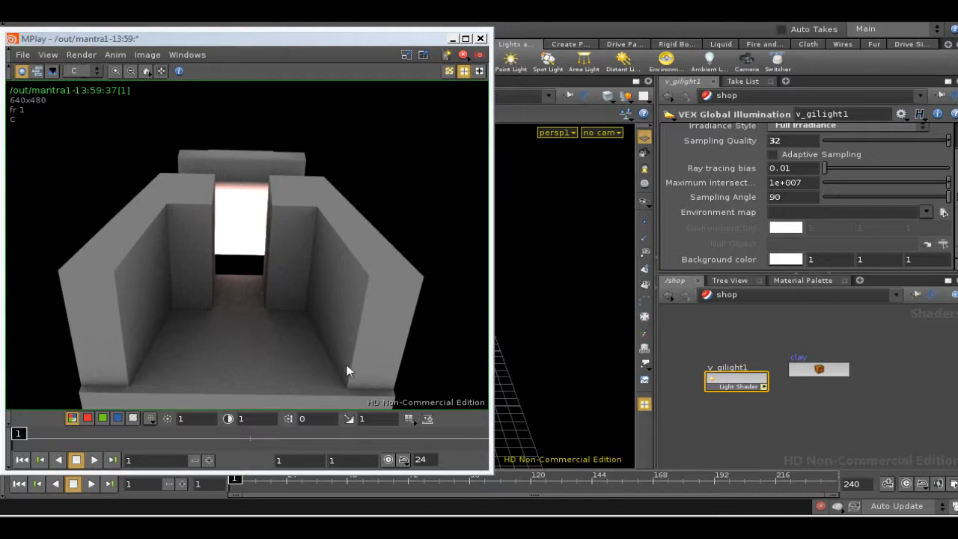
right_click(789, 259)
click(803, 290)
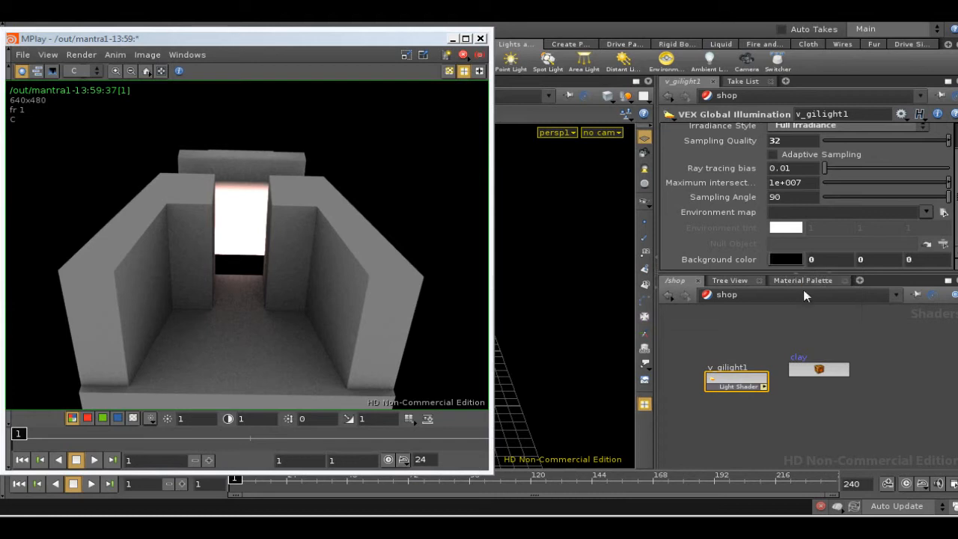
Switch back to the out network and render the scene again with the black background color.
click(788, 302)
click(789, 303)
click(801, 298)
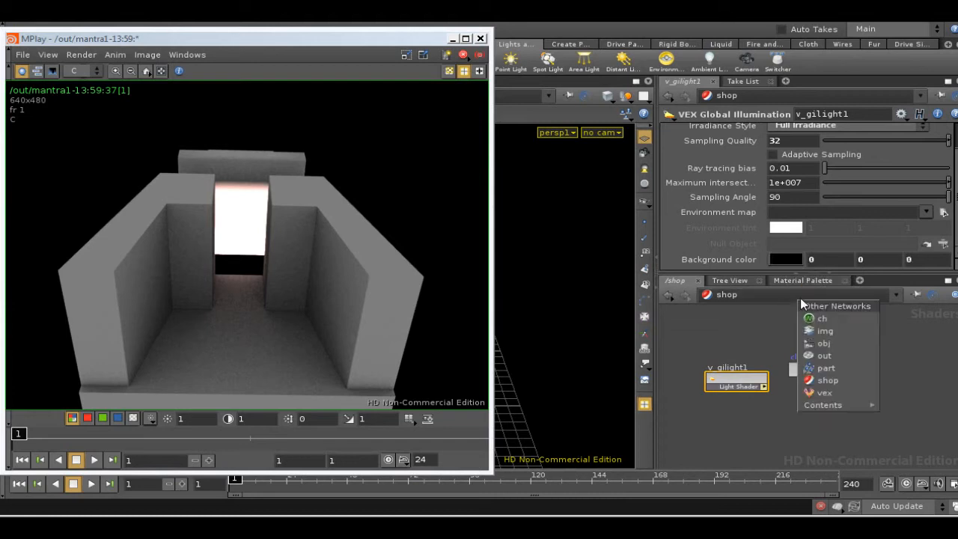
click(823, 356)
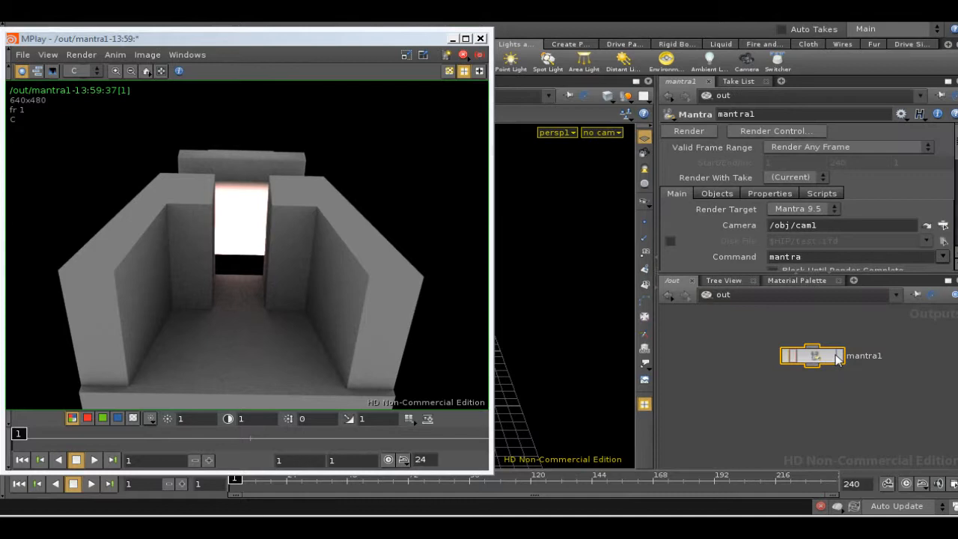
click(837, 357)
click(728, 502)
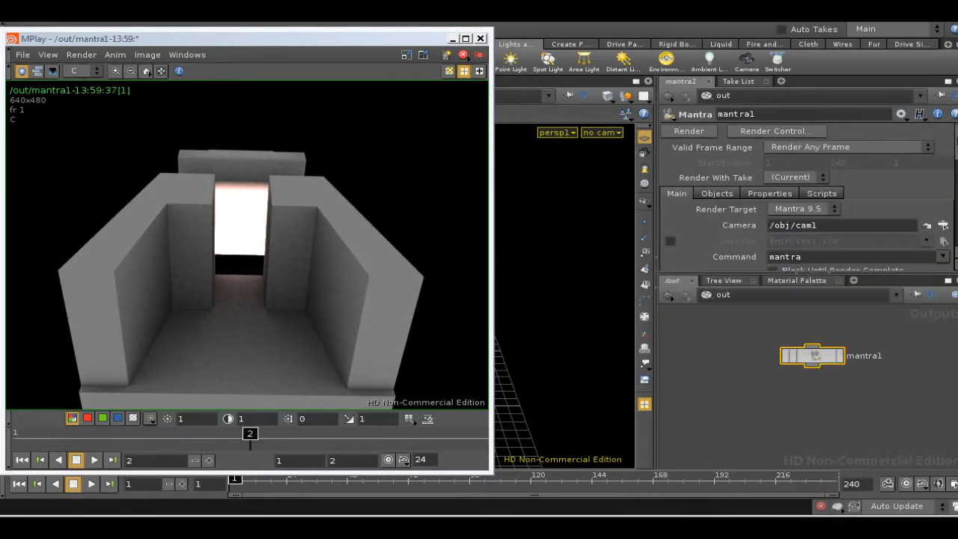
right_click(862, 525)
click(884, 506)
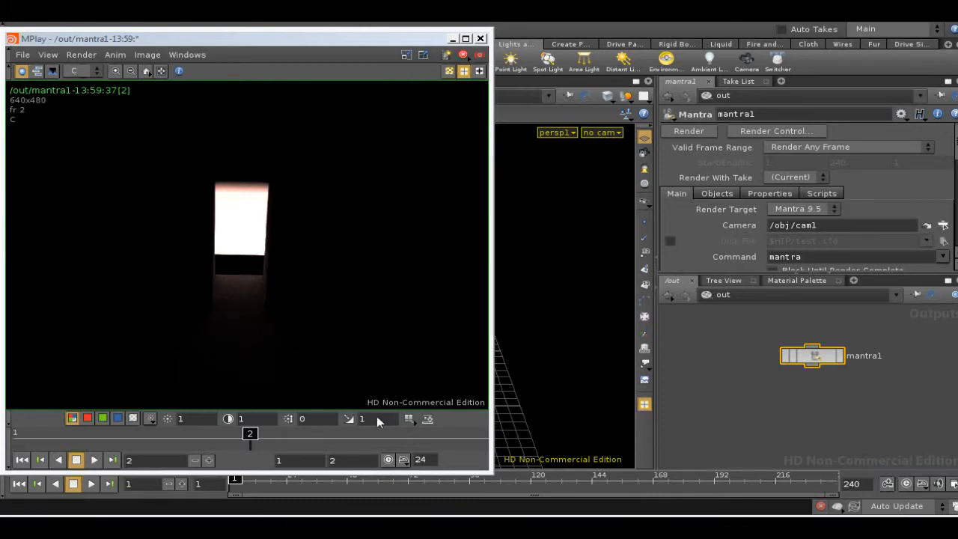
Brighten the rendered image by setting its display gamma to 2, and render the wall scene with mantra1 again.
middle_drag(367, 423, 436, 363)
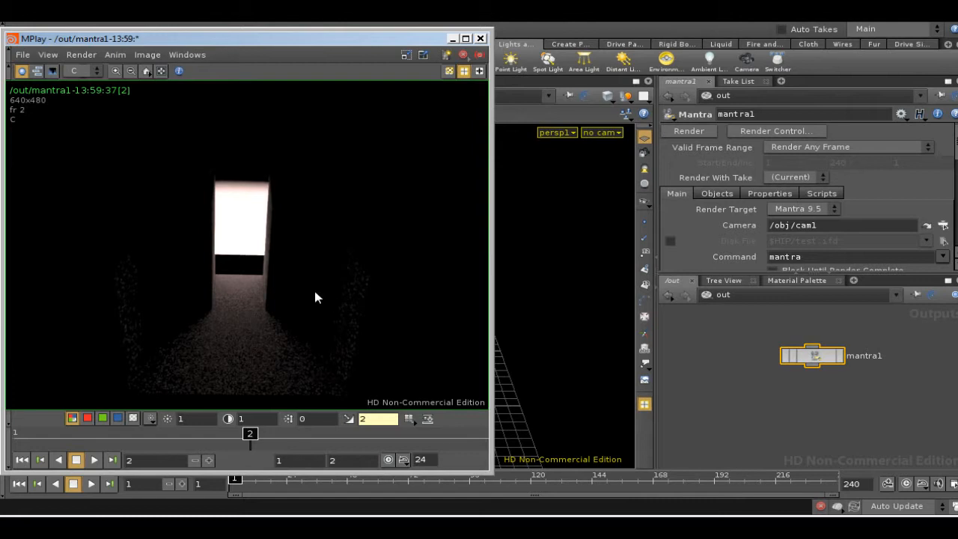
click(783, 302)
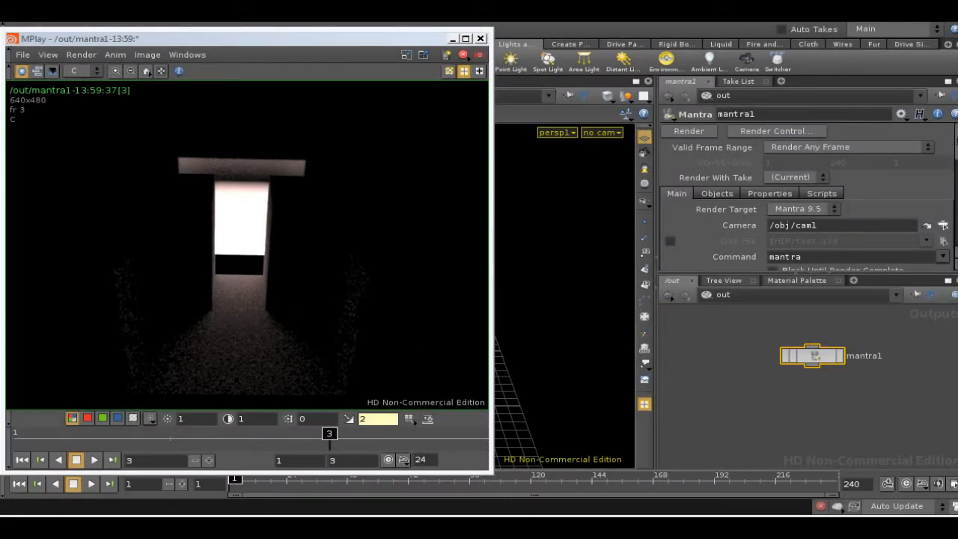
scroll(805, 195, down, 5)
scroll(805, 194, up, 5)
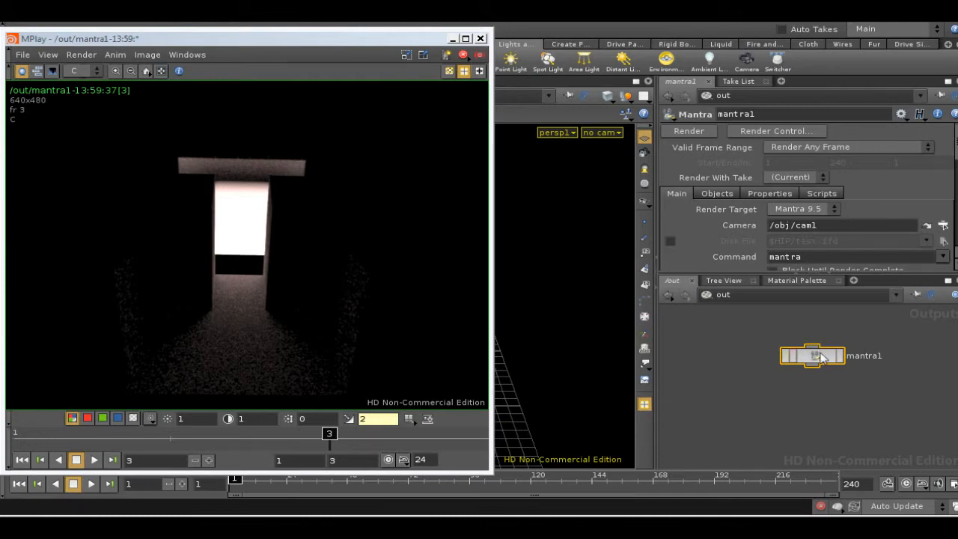
Set the Diffuse Limit in the mantra1 node's PBR properties to 3.
click(768, 195)
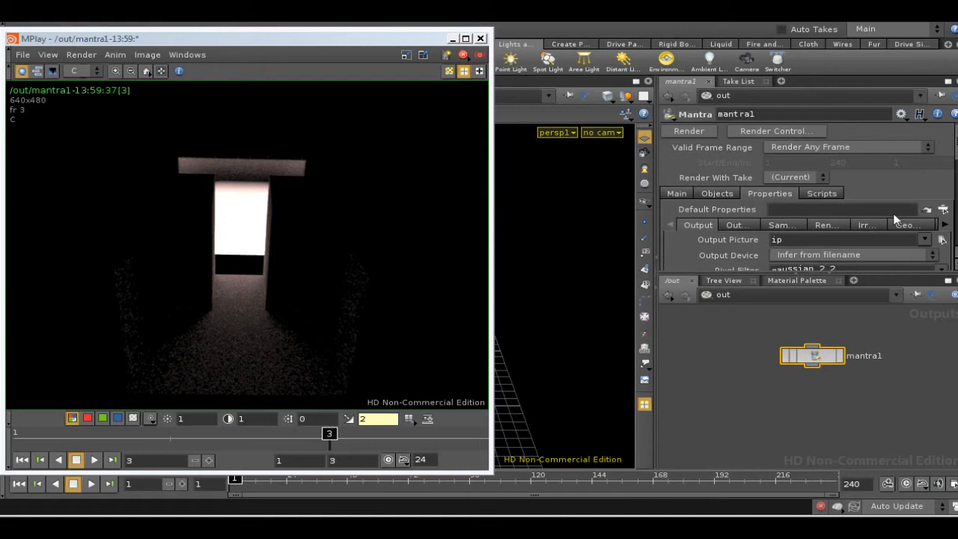
click(946, 225)
click(946, 224)
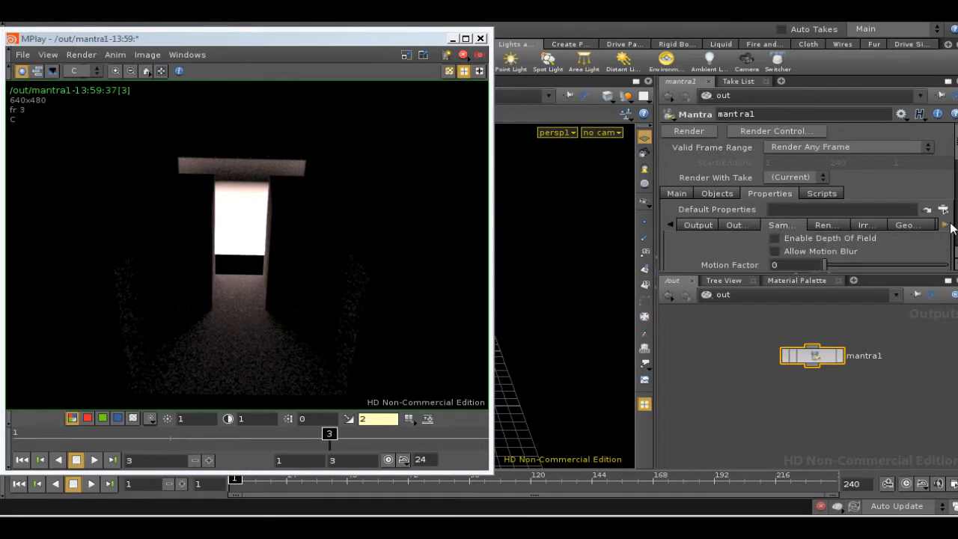
click(946, 225)
click(946, 225)
click(946, 225)
click(946, 225)
click(946, 224)
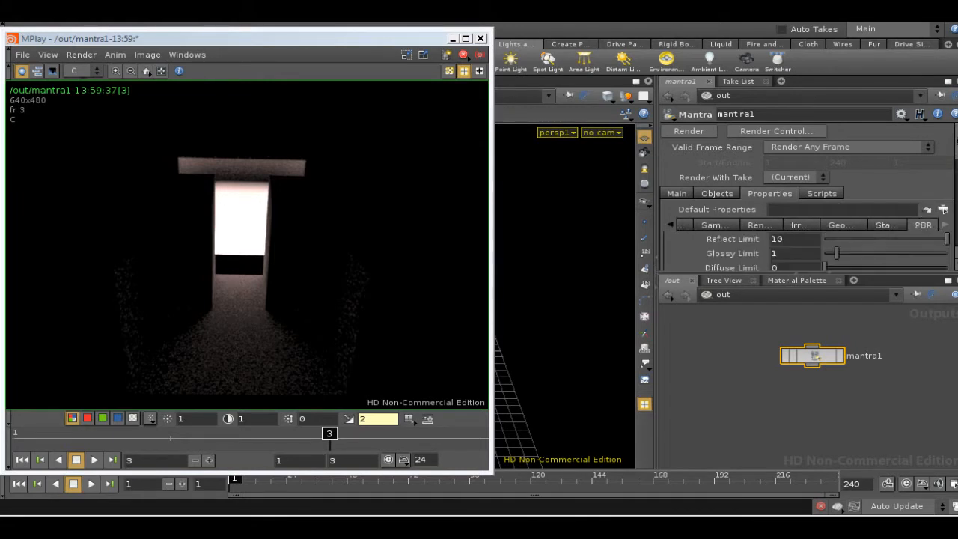
scroll(947, 217, down, 4)
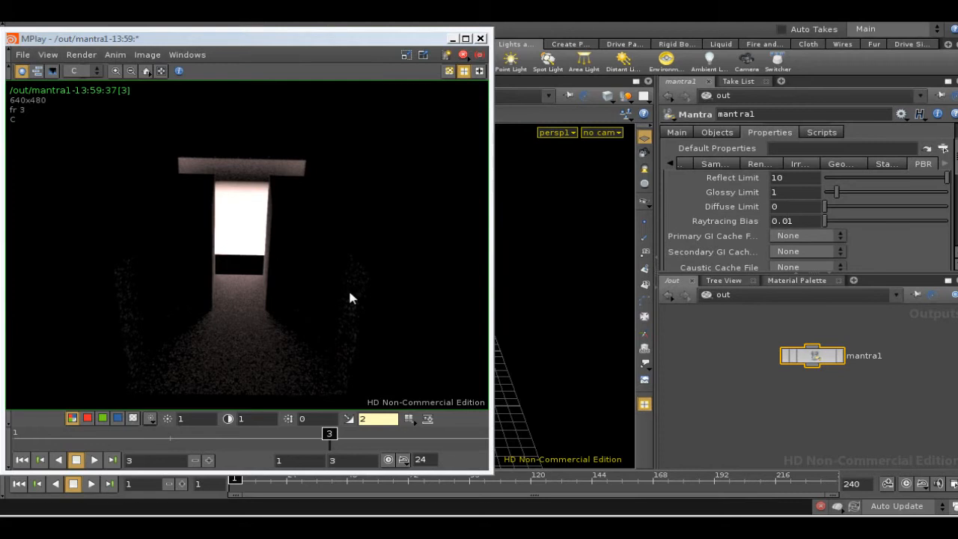
click(833, 206)
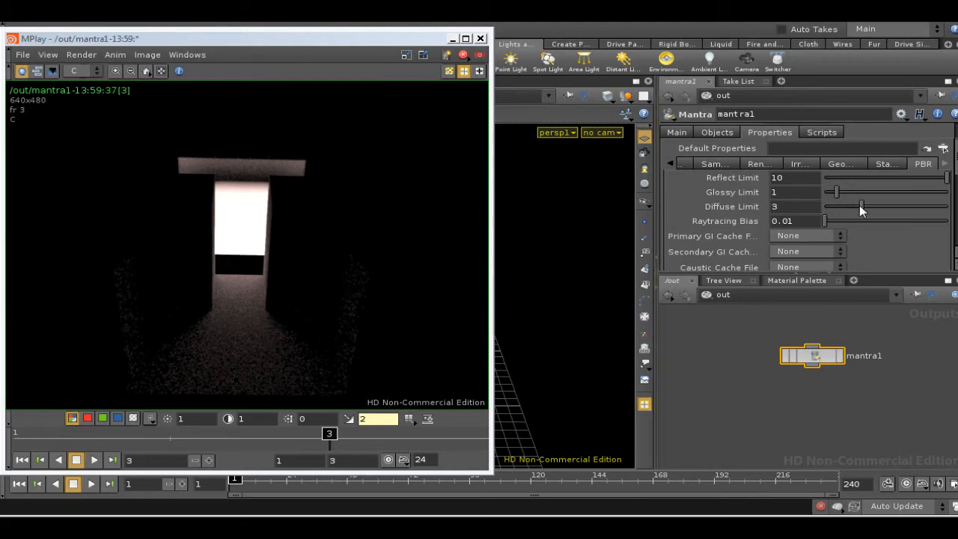